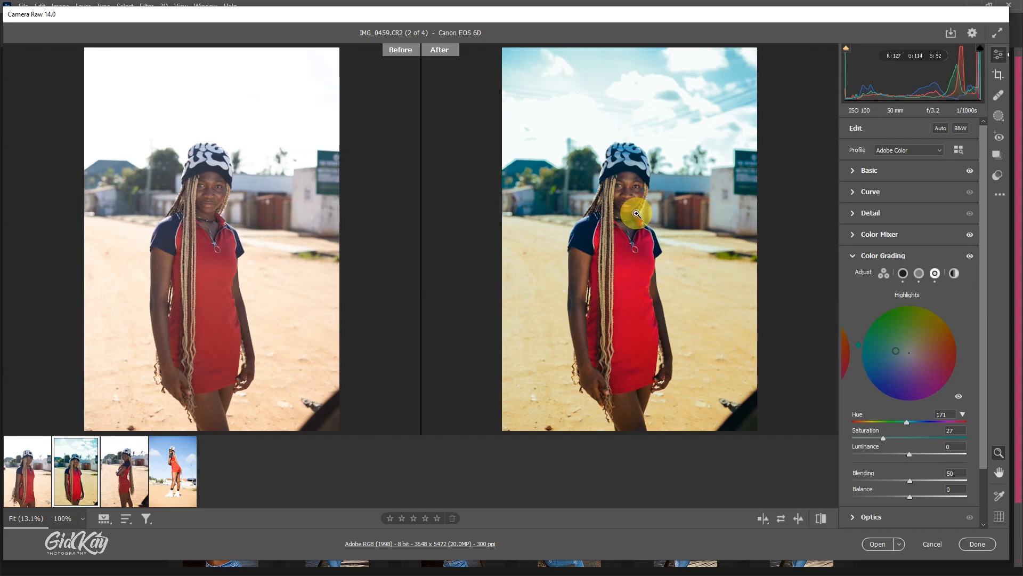
- Reset the second photo's edits to the settings it had when opened
{"action": "left_click", "coordinate": [616, 179]}
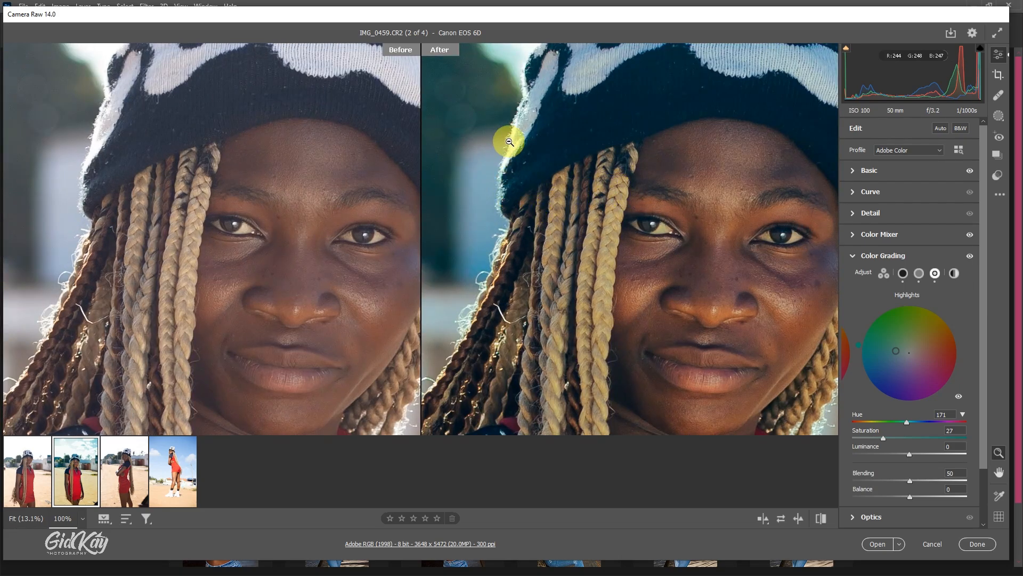
{"action": "scroll", "coordinate": [520, 178], "scroll_direction": "up", "scroll_amount": 4}
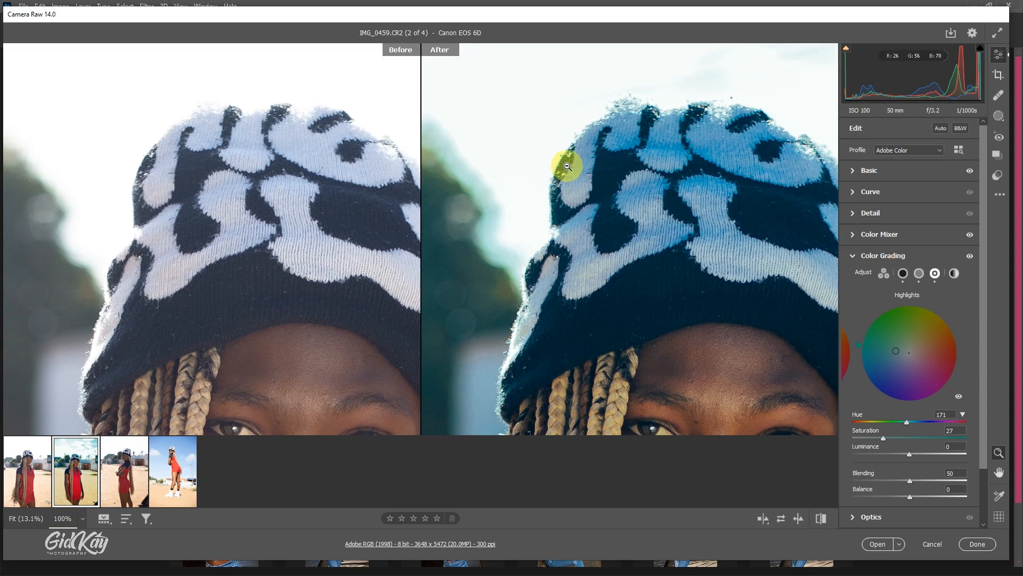
{"action": "scroll", "coordinate": [567, 166], "scroll_direction": "down", "scroll_amount": 5}
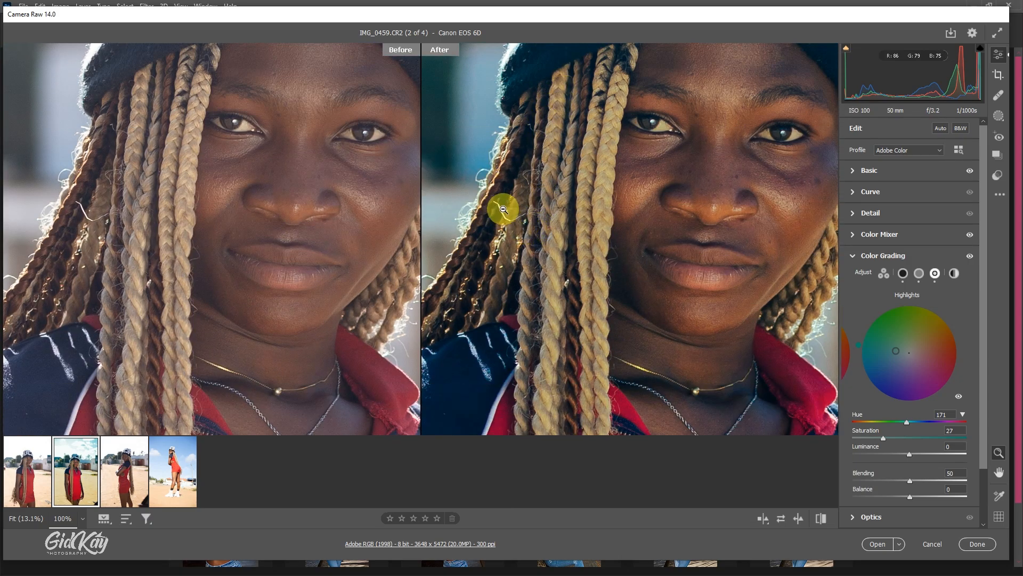
{"action": "left_click", "coordinate": [541, 200], "text": "alt"}
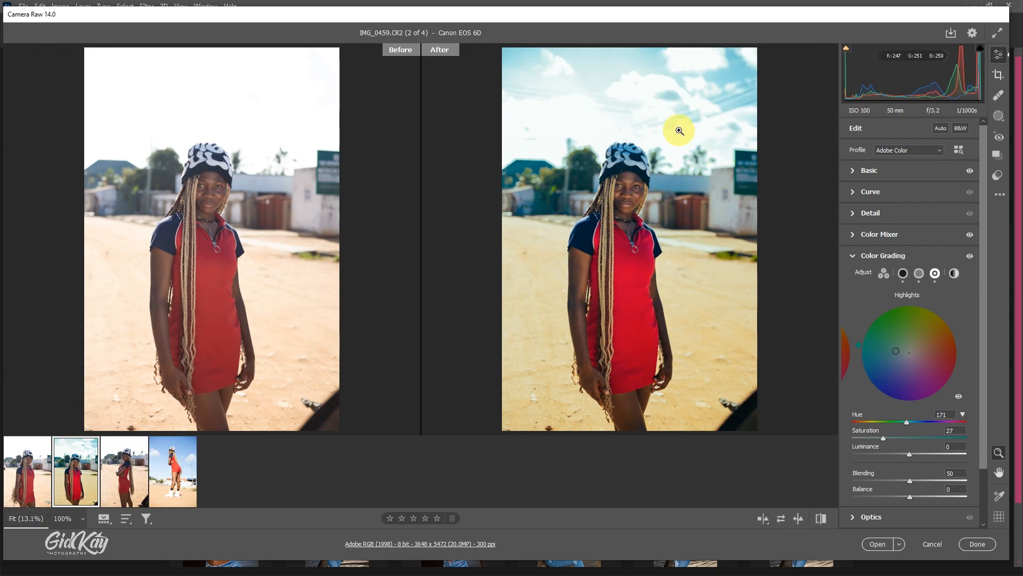
{"action": "right_click", "coordinate": [644, 143]}
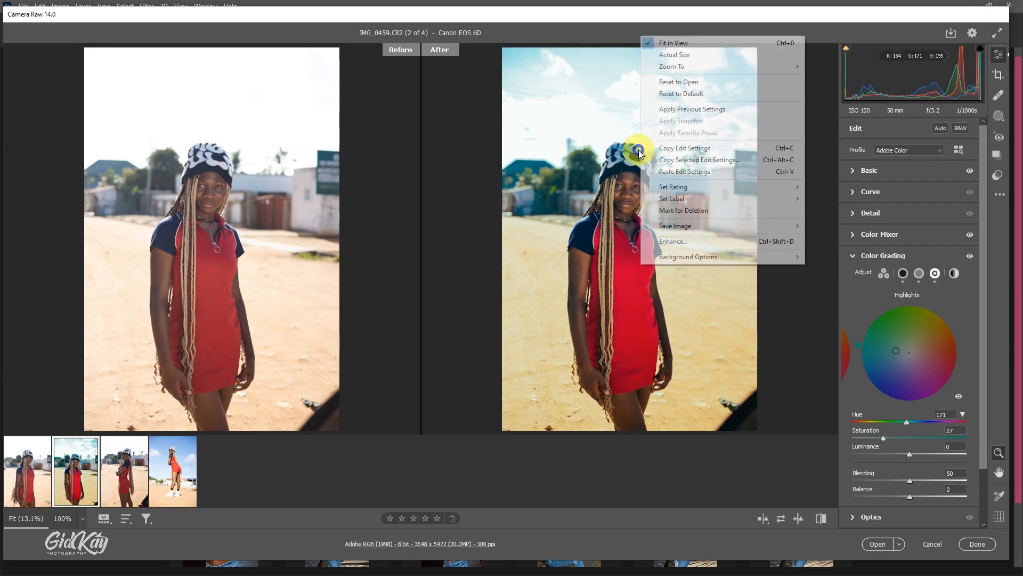
{"action": "left_click", "coordinate": [683, 82]}
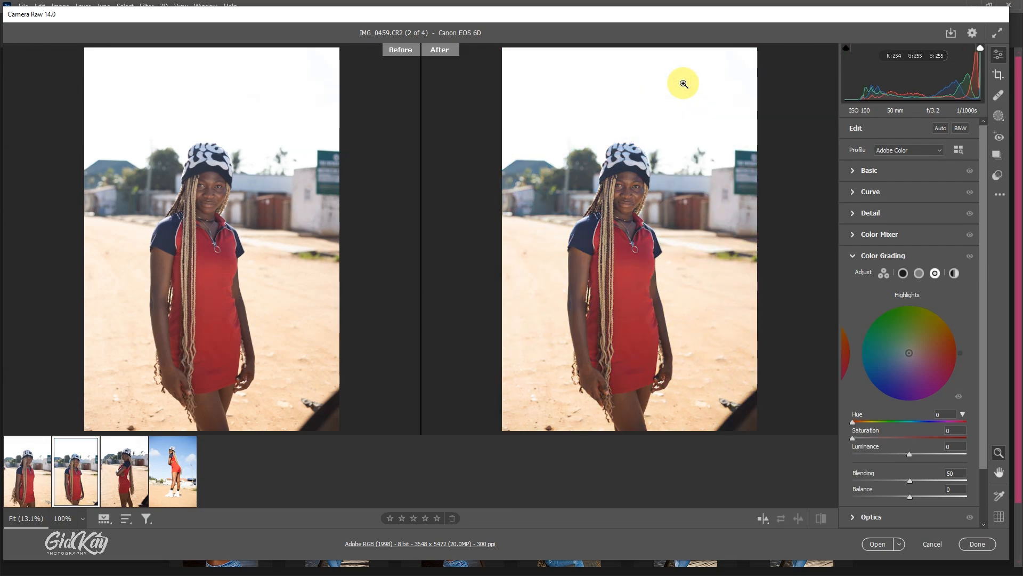
- In the Basic adjustments, raise Contrast to +33 and lower both Highlights and Whites to -100
{"action": "left_click", "coordinate": [853, 170]}
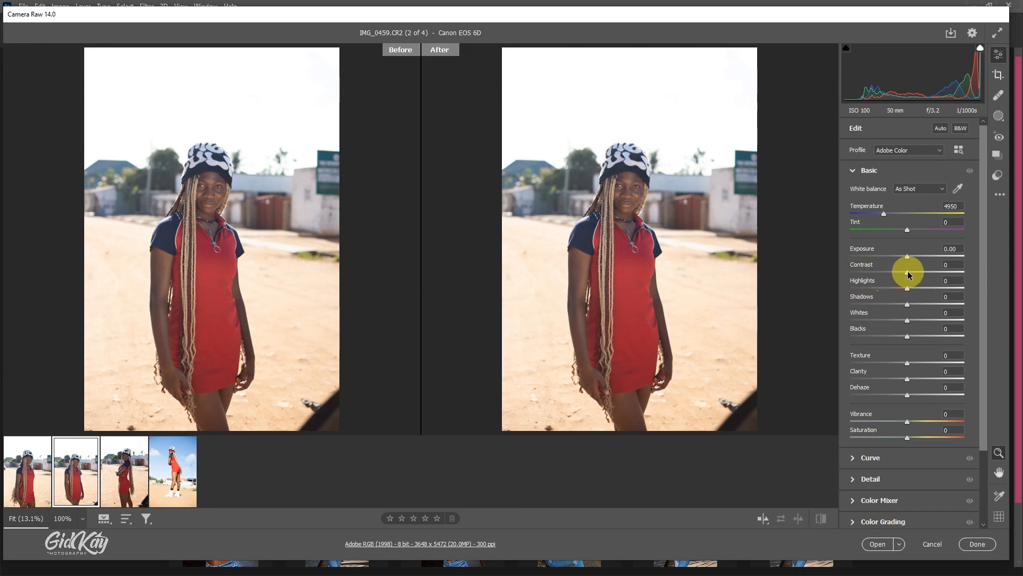
{"action": "left_click_drag", "start_coordinate": [908, 272], "coordinate": [926, 274]}
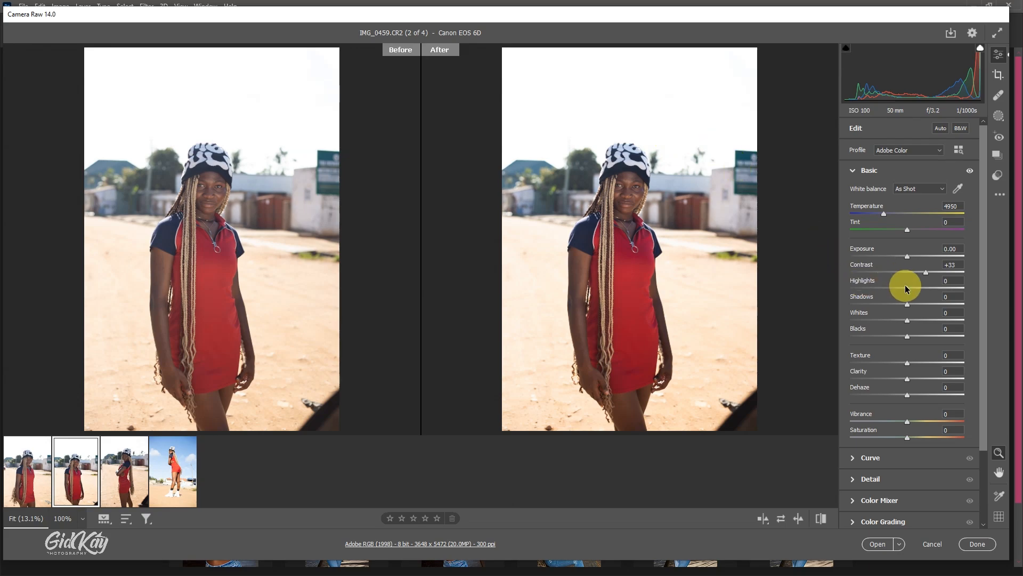
{"action": "left_click_drag", "start_coordinate": [906, 287], "coordinate": [825, 280]}
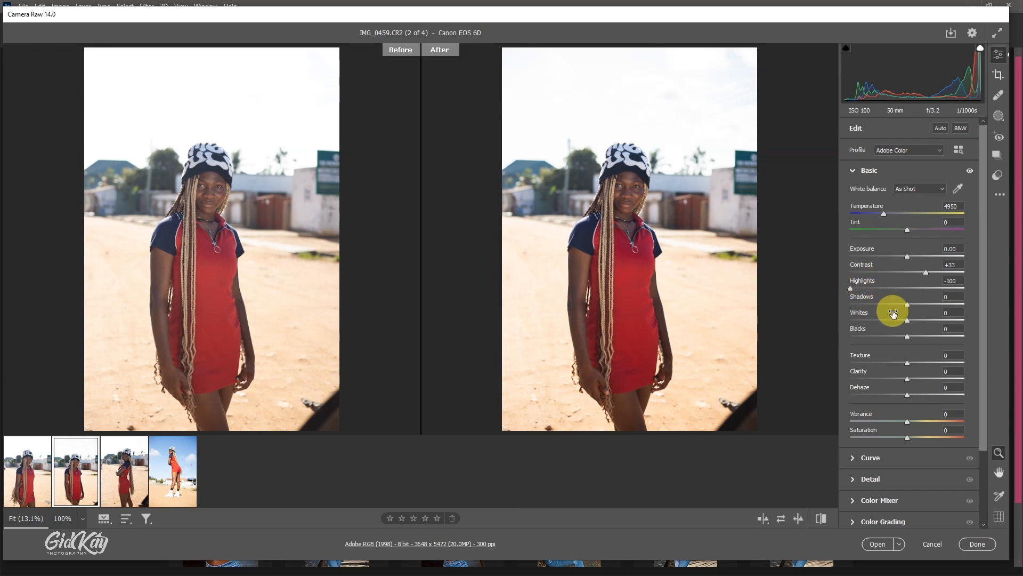
{"action": "left_click_drag", "start_coordinate": [900, 322], "coordinate": [828, 317]}
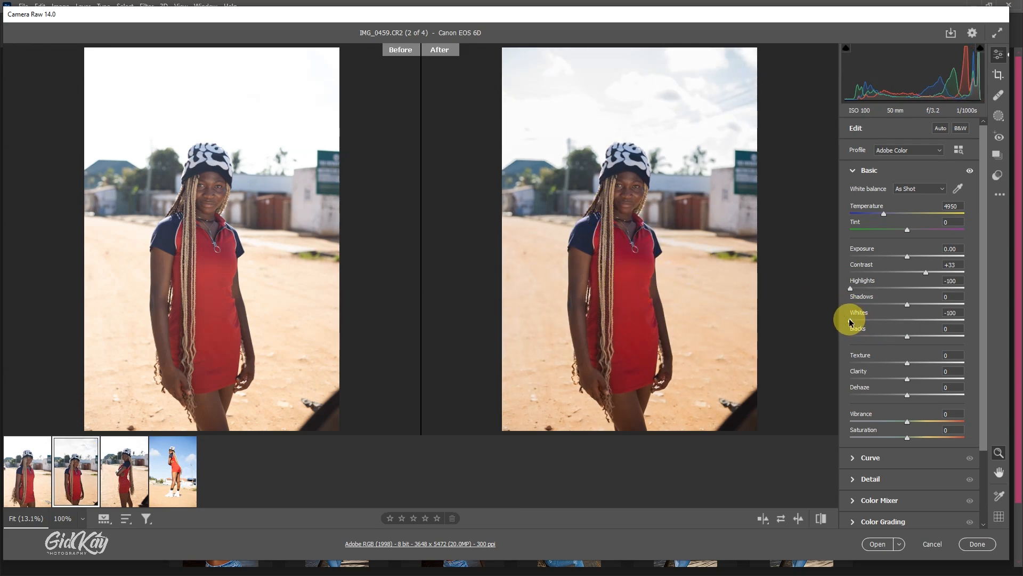
{"action": "mouse_move", "coordinate": [850, 321]}
{"action": "left_mouse_down"}
{"action": "mouse_move", "coordinate": [886, 322]}
{"action": "mouse_move", "coordinate": [842, 320]}
{"action": "left_mouse_up"}
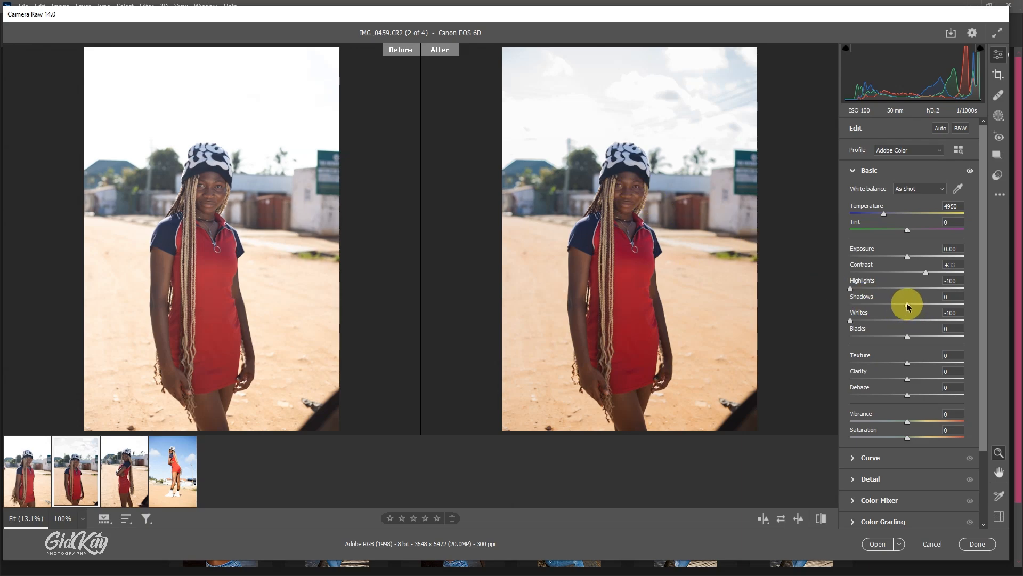
- Lift Shadows to +15, checking the effect on the face, and set Dehaze to +21
{"action": "left_click_drag", "start_coordinate": [907, 306], "coordinate": [917, 308]}
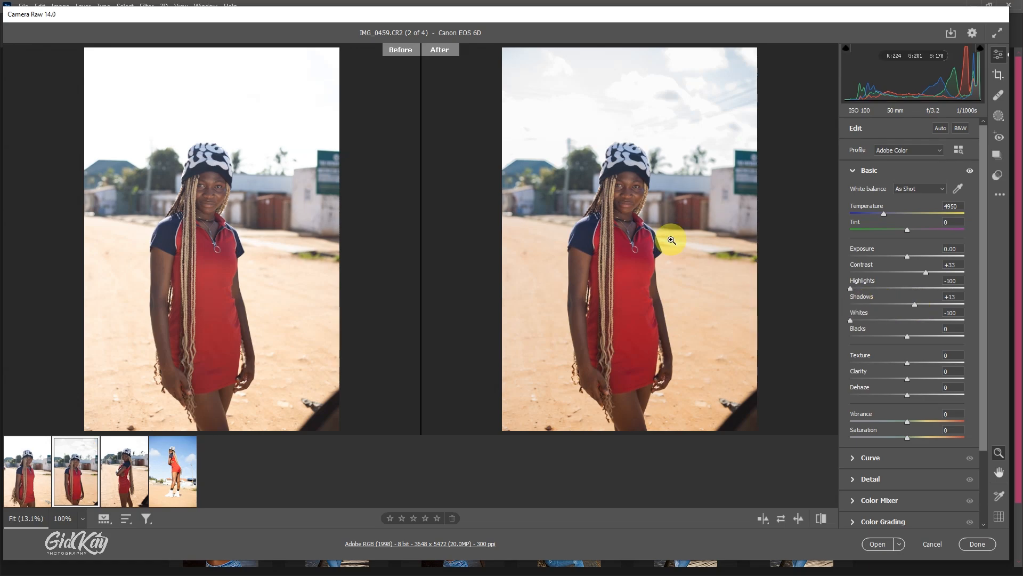
{"action": "left_click", "coordinate": [632, 193]}
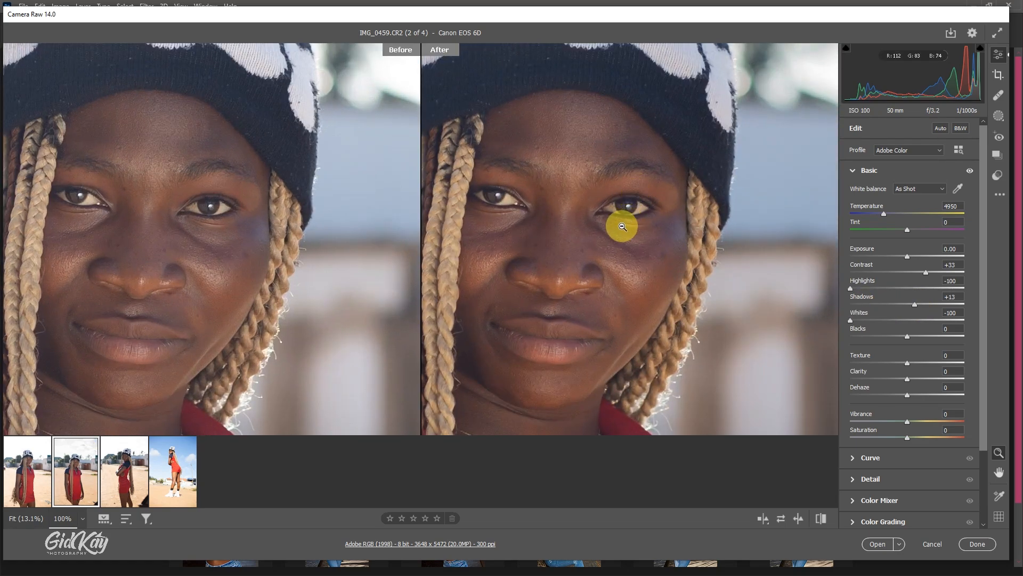
{"action": "left_click_drag", "start_coordinate": [605, 226], "coordinate": [683, 223]}
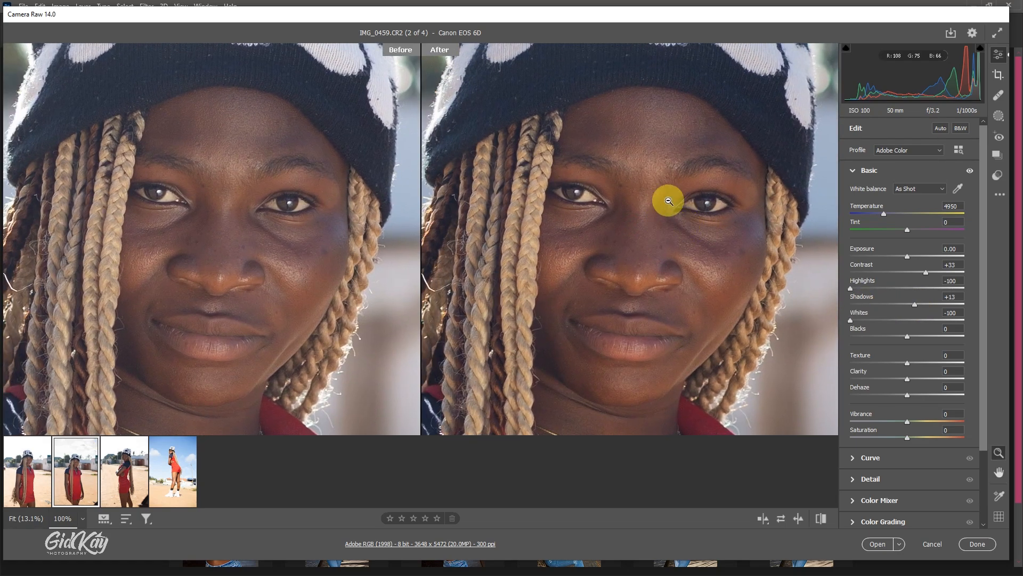
{"action": "left_click", "coordinate": [751, 224]}
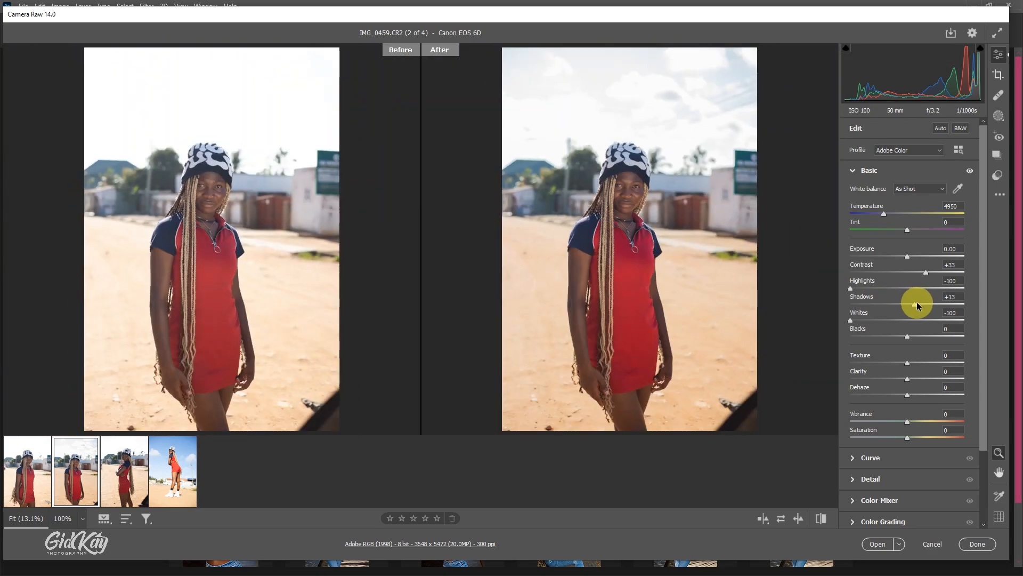
{"action": "left_click", "coordinate": [915, 307]}
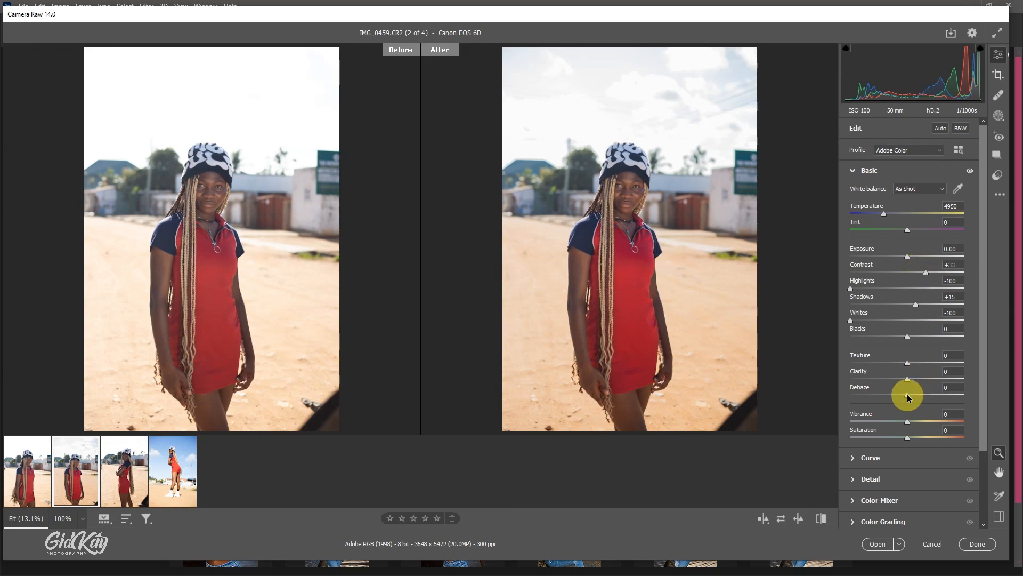
{"action": "mouse_move", "coordinate": [910, 398]}
{"action": "left_mouse_down"}
{"action": "mouse_move", "coordinate": [975, 397]}
{"action": "mouse_move", "coordinate": [770, 400]}
{"action": "mouse_move", "coordinate": [919, 400]}
{"action": "left_mouse_up"}
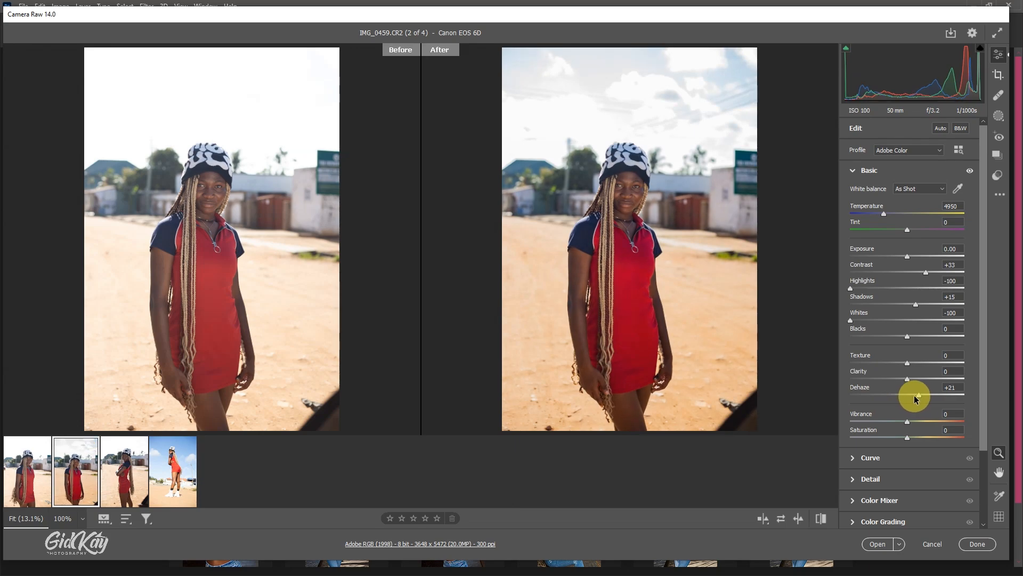
- Open the Color Mixer adjustments for the orange colour range
{"action": "scroll", "coordinate": [903, 390], "scroll_direction": "down", "scroll_amount": 3}
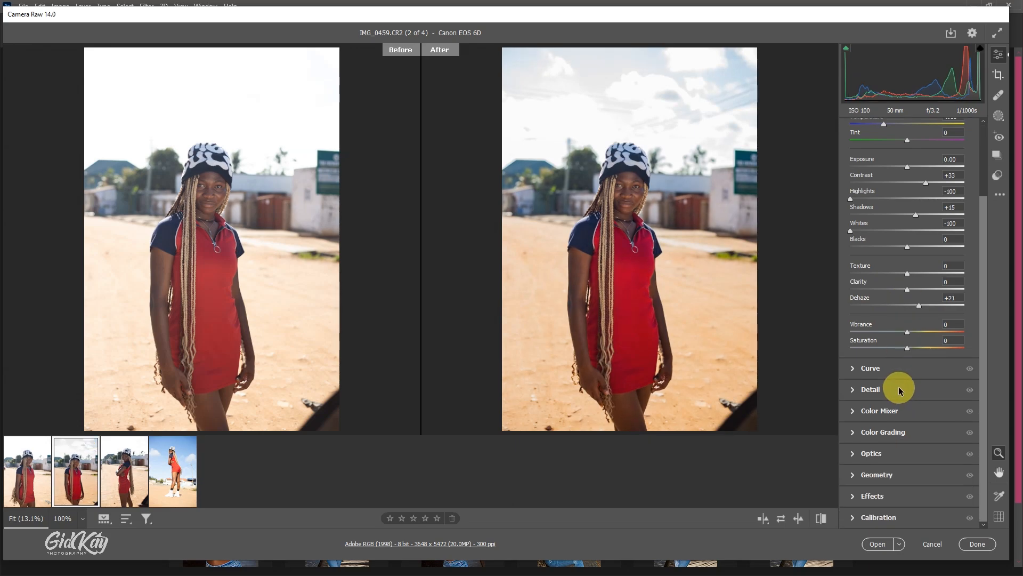
{"action": "left_click", "coordinate": [853, 412]}
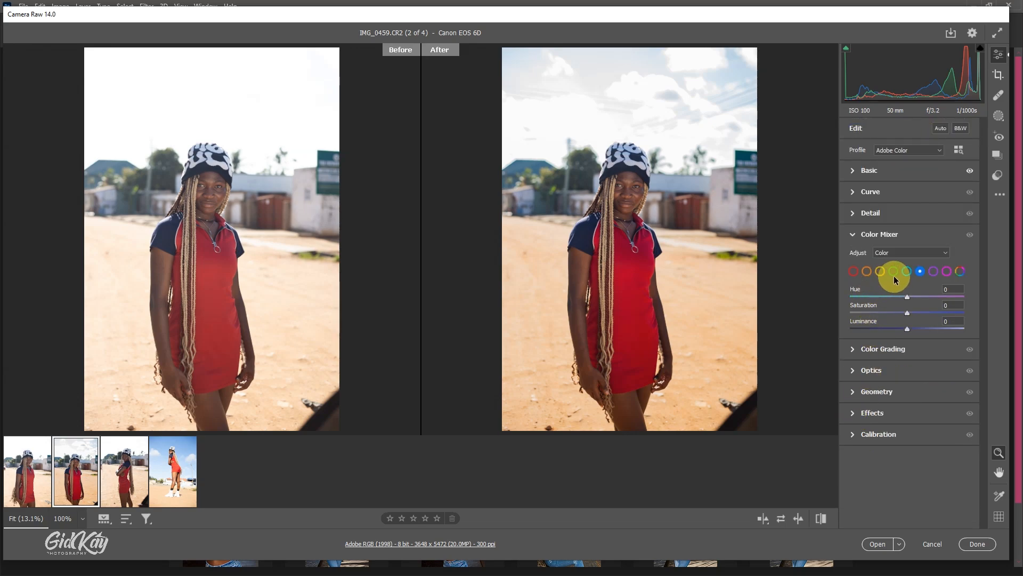
{"action": "left_click", "coordinate": [867, 272]}
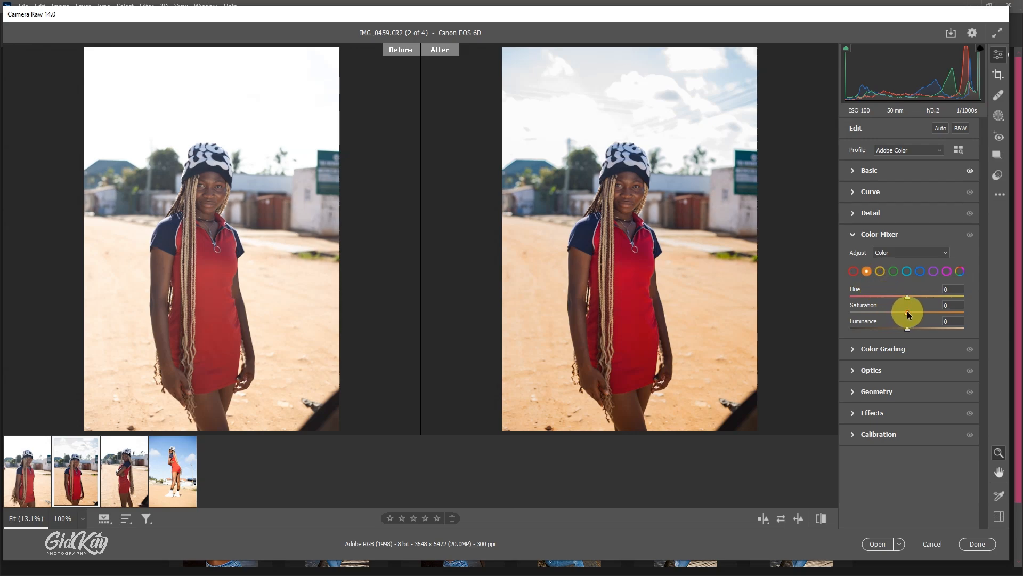
- Try the orange saturation at -100, +100 and about +16, and reset it to 0
{"action": "left_click_drag", "start_coordinate": [909, 315], "coordinate": [840, 312]}
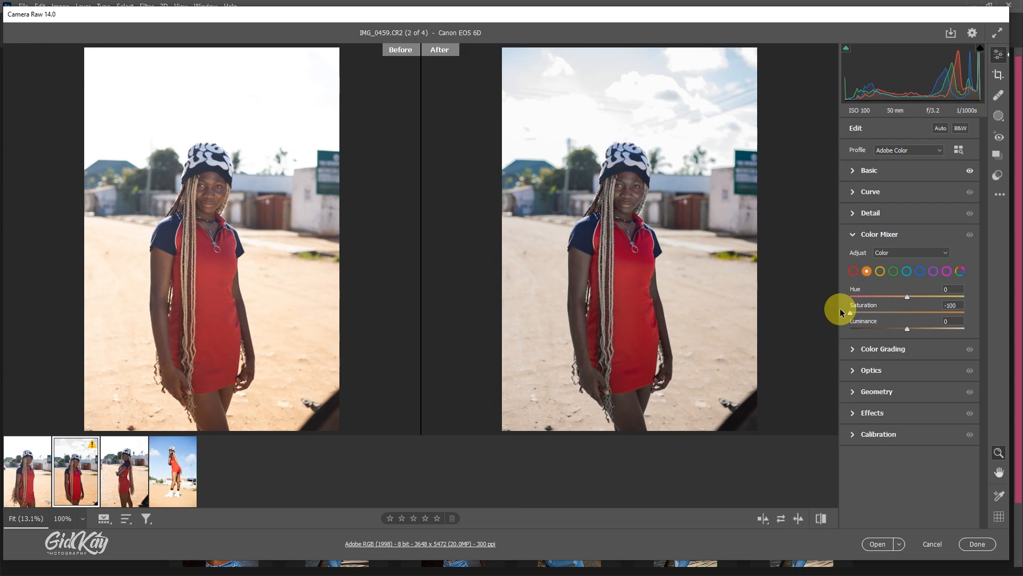
{"action": "left_click_drag", "start_coordinate": [843, 309], "coordinate": [971, 308]}
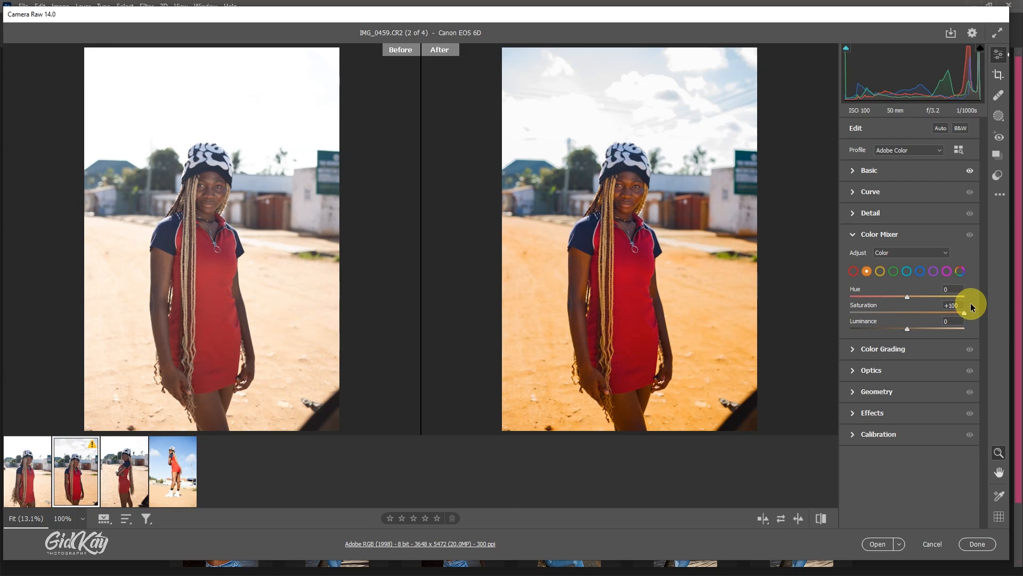
{"action": "left_click_drag", "start_coordinate": [969, 306], "coordinate": [919, 319]}
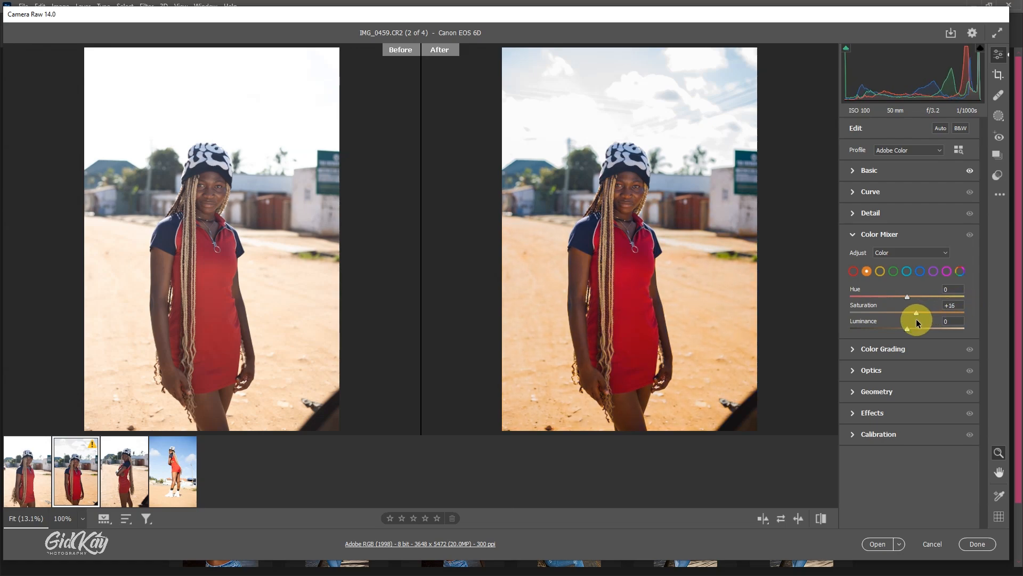
{"action": "left_click", "coordinate": [952, 305]}
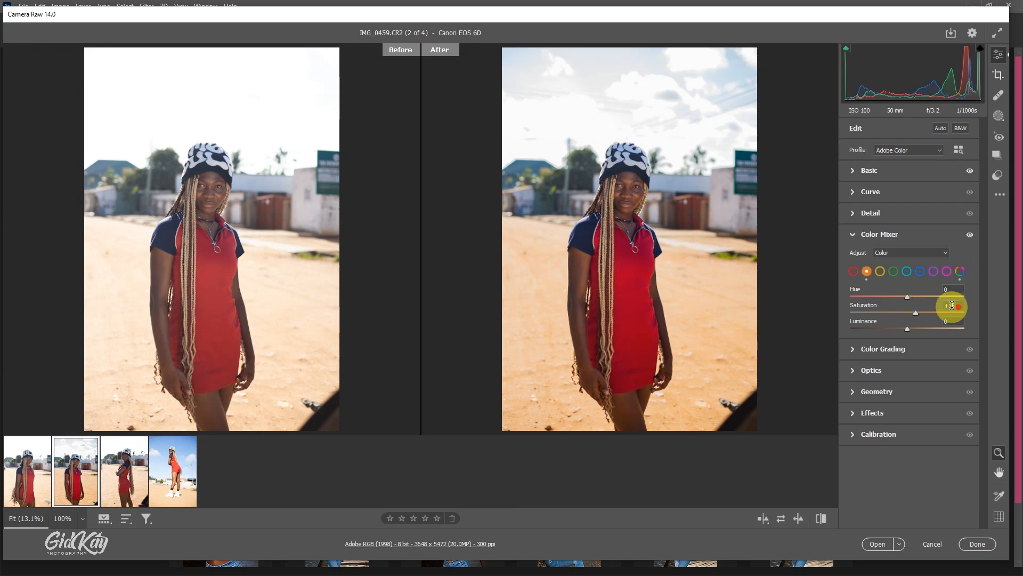
{"action": "type", "text": "0"}
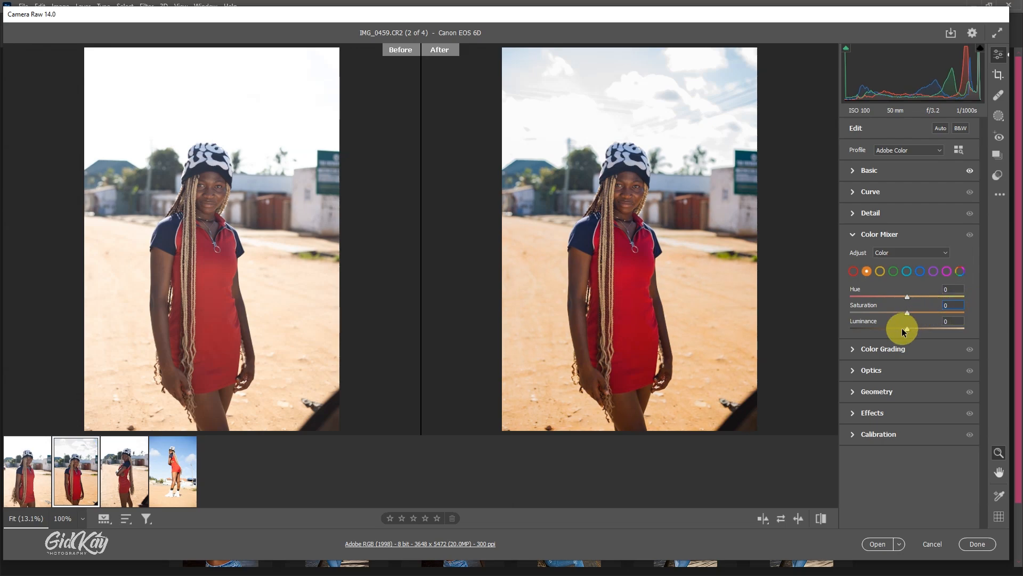
{"action": "key", "text": "Return"}
- Brighten the skin tones by raising orange luminance to about +15 and red luminance to +16
{"action": "mouse_move", "coordinate": [908, 329]}
{"action": "left_mouse_down"}
{"action": "mouse_move", "coordinate": [931, 330]}
{"action": "mouse_move", "coordinate": [859, 331]}
{"action": "mouse_move", "coordinate": [948, 331]}
{"action": "mouse_move", "coordinate": [915, 333]}
{"action": "left_mouse_up"}
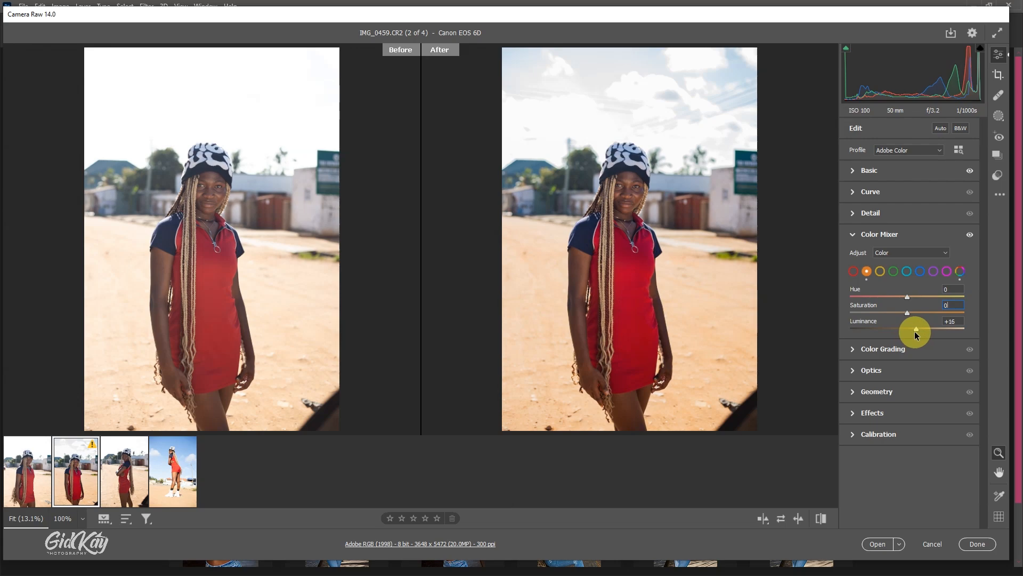
{"action": "left_click", "coordinate": [852, 276]}
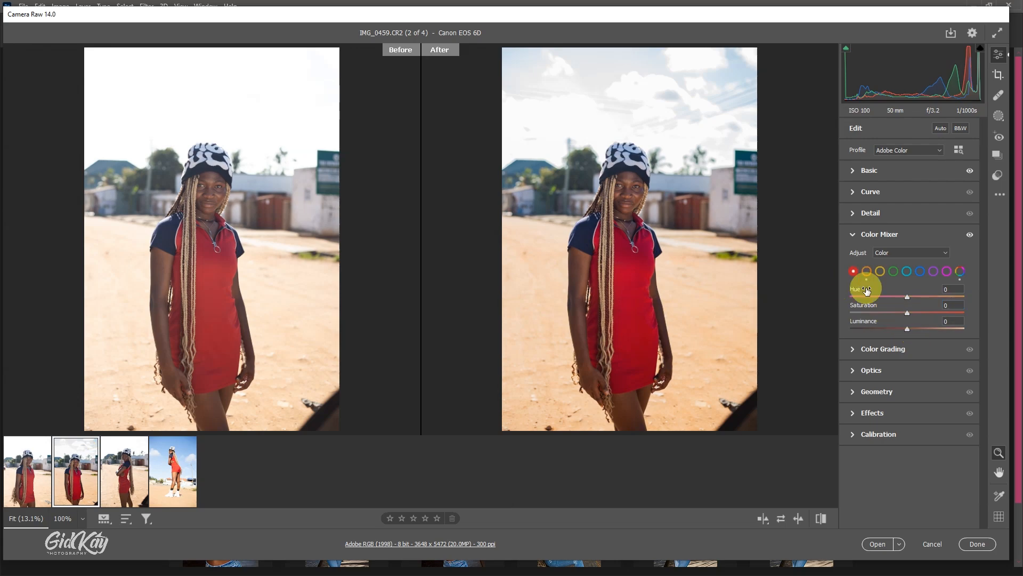
{"action": "left_click_drag", "start_coordinate": [907, 329], "coordinate": [911, 332]}
{"action": "left_click", "coordinate": [916, 329]}
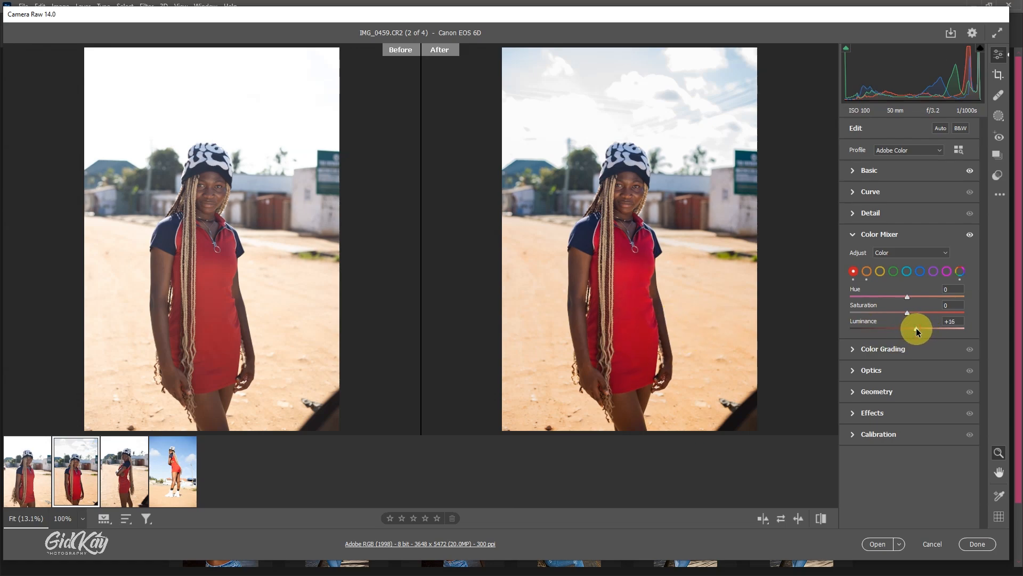
- Set the yellow range's luminance to -47 and its saturation to +19
{"action": "left_click", "coordinate": [884, 274]}
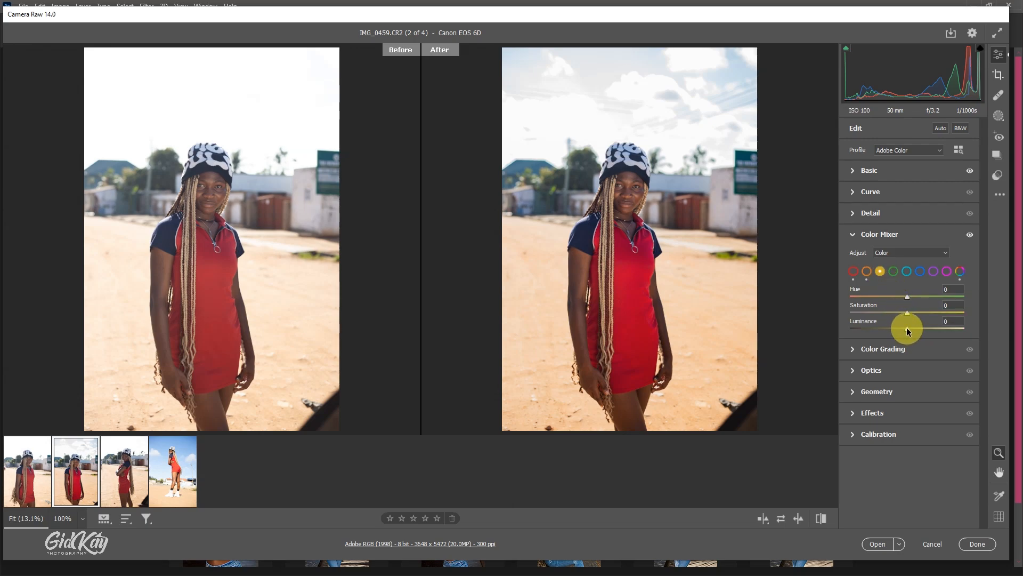
{"action": "left_click_drag", "start_coordinate": [908, 329], "coordinate": [881, 332]}
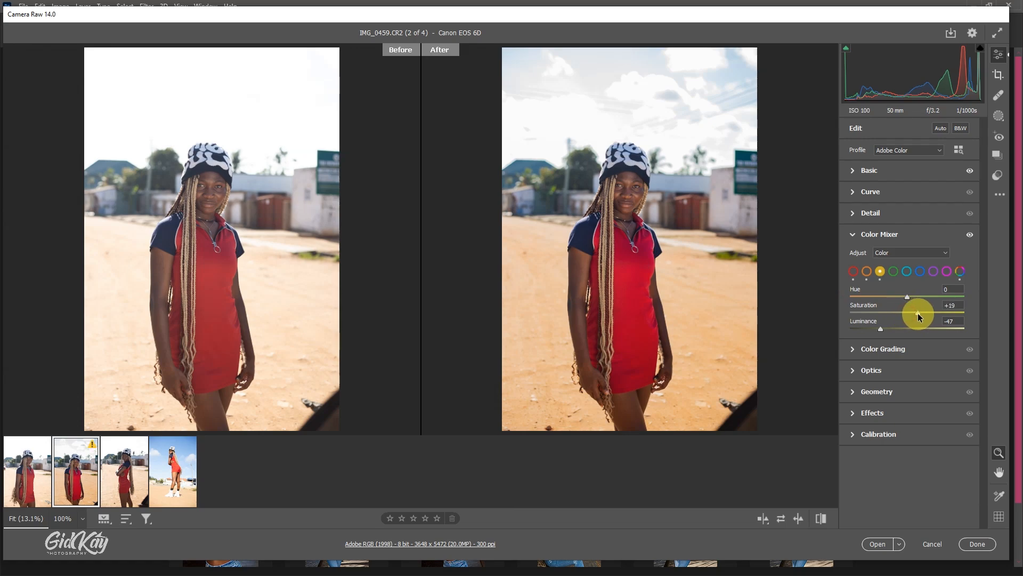
- Deepen the sky colours with blue luminance -24, blue saturation +7 and aqua luminance -36
{"action": "left_click", "coordinate": [920, 272]}
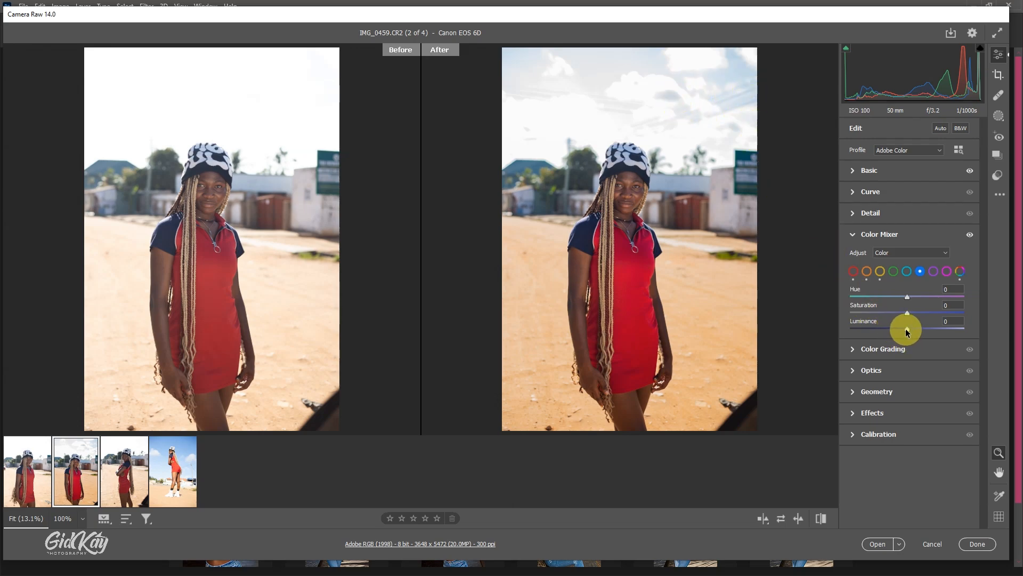
{"action": "left_click_drag", "start_coordinate": [907, 329], "coordinate": [894, 329]}
{"action": "left_click", "coordinate": [906, 271]}
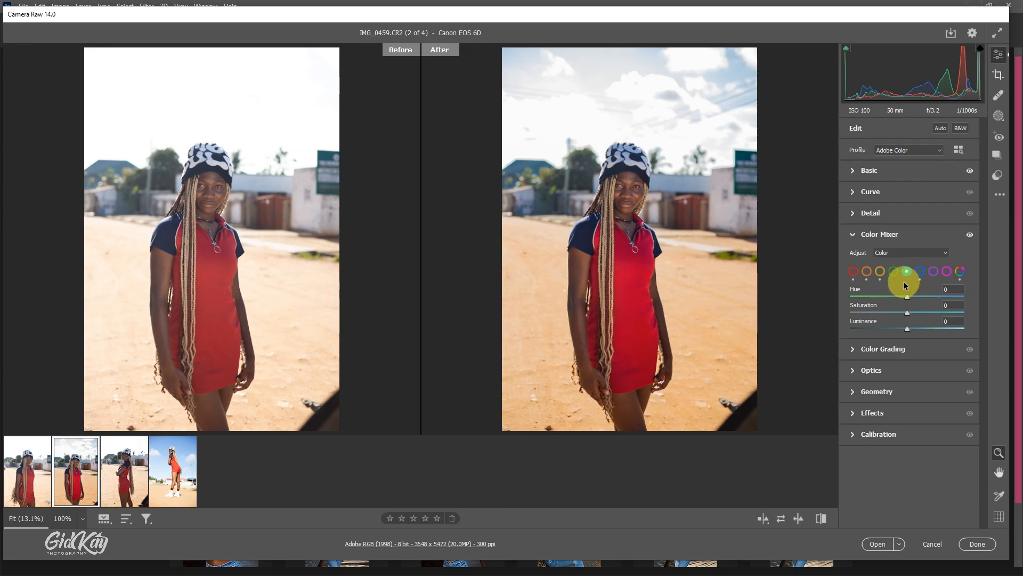
{"action": "left_click_drag", "start_coordinate": [906, 332], "coordinate": [886, 329]}
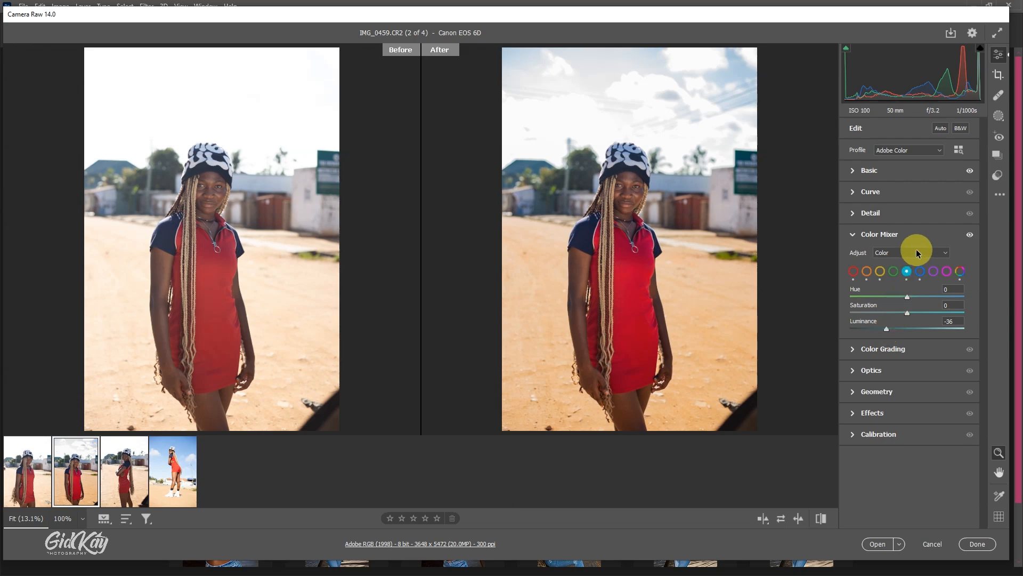
{"action": "left_click", "coordinate": [916, 272]}
{"action": "mouse_move", "coordinate": [910, 311]}
{"action": "left_mouse_down"}
{"action": "mouse_move", "coordinate": [921, 314]}
{"action": "mouse_move", "coordinate": [908, 301]}
{"action": "left_mouse_up"}
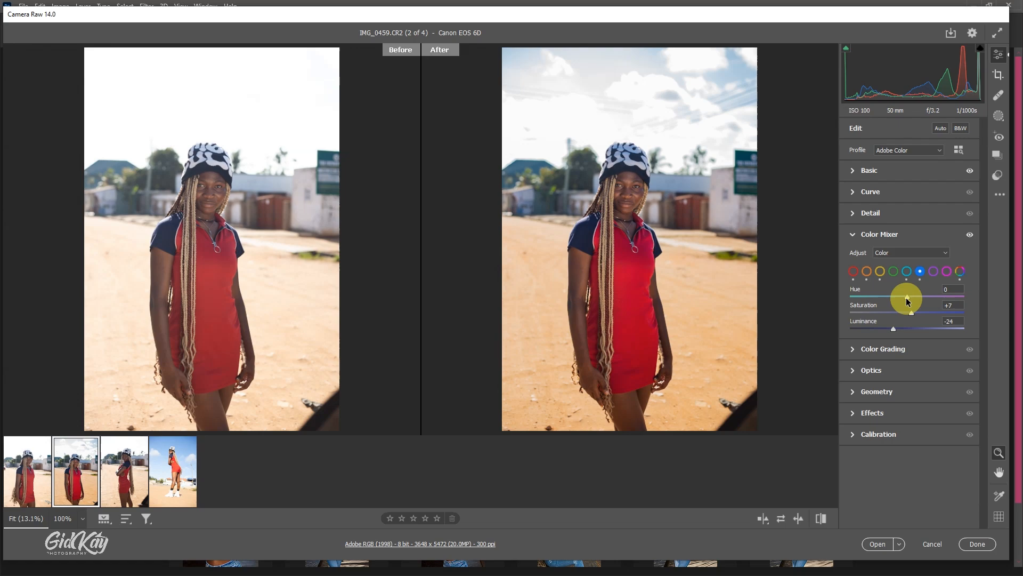
- Set the green range's saturation to +22 and its luminance to -29
{"action": "left_click", "coordinate": [894, 271]}
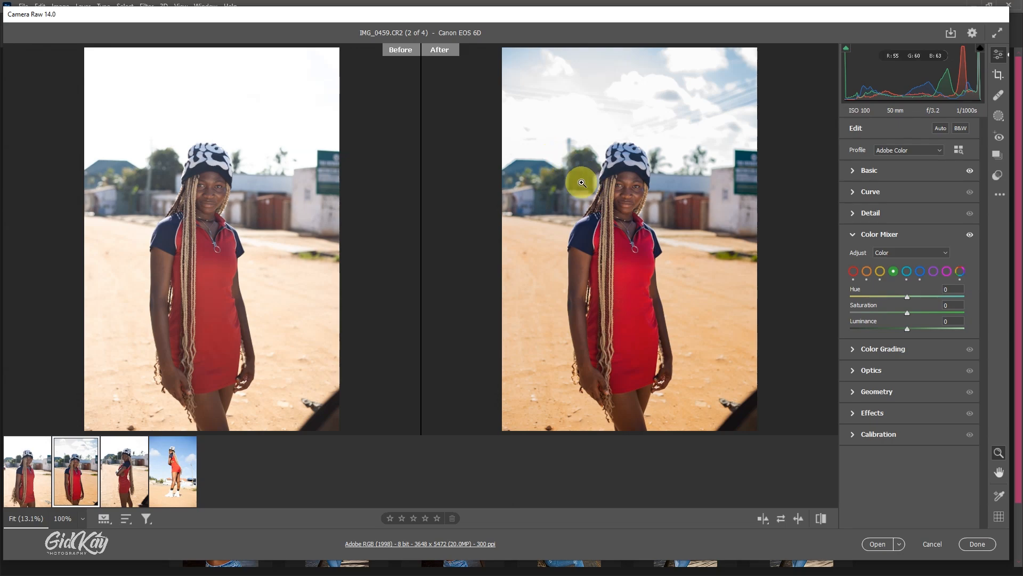
{"action": "mouse_move", "coordinate": [904, 316]}
{"action": "left_mouse_down"}
{"action": "mouse_move", "coordinate": [918, 313]}
{"action": "mouse_move", "coordinate": [899, 331]}
{"action": "mouse_move", "coordinate": [945, 322]}
{"action": "mouse_move", "coordinate": [880, 327]}
{"action": "mouse_move", "coordinate": [891, 328]}
{"action": "left_mouse_up"}
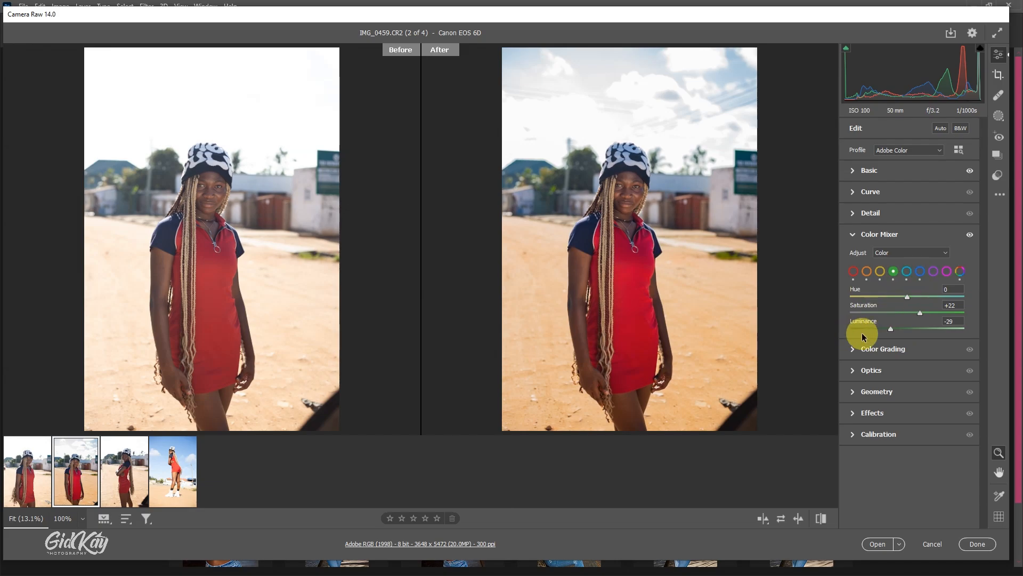
- Enable chromatic aberration removal in the lens corrections and inspect the dress and hand edges for colour fringing
{"action": "left_click", "coordinate": [853, 369]}
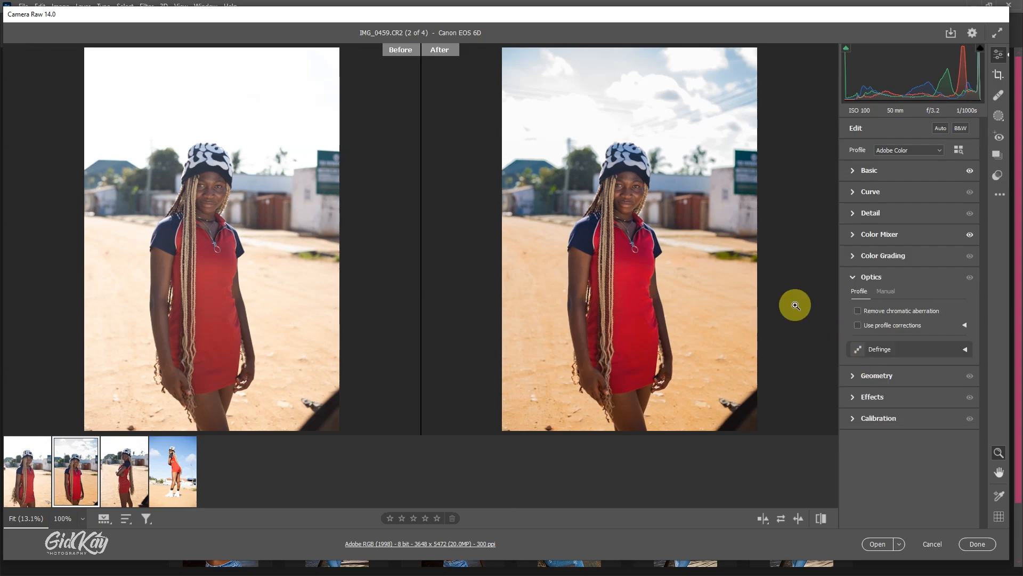
{"action": "left_click_drag", "start_coordinate": [626, 135], "coordinate": [724, 305]}
{"action": "scroll", "coordinate": [724, 305], "scroll_direction": "down", "scroll_amount": 10}
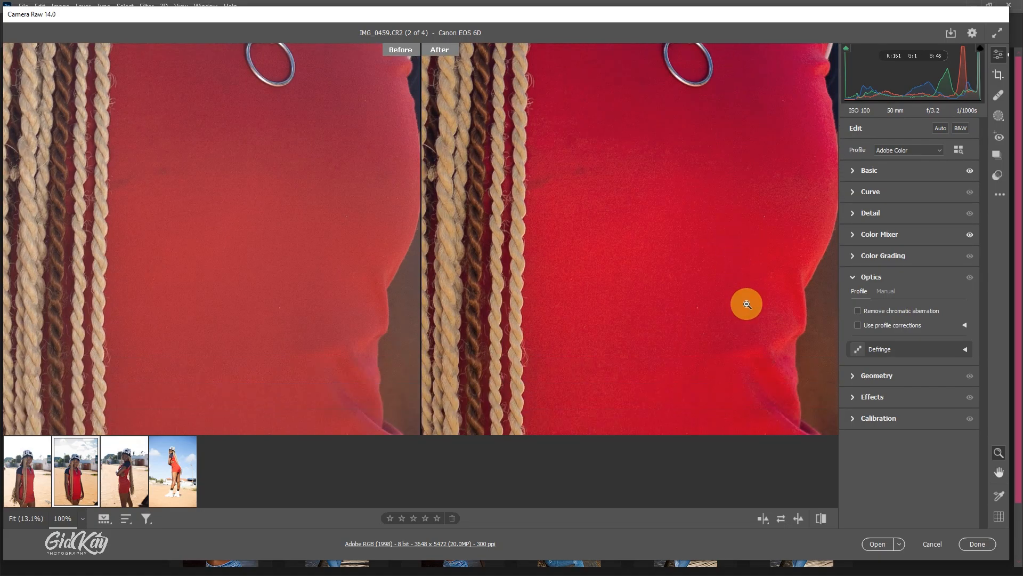
{"action": "scroll", "coordinate": [736, 299], "scroll_direction": "down", "scroll_amount": 4}
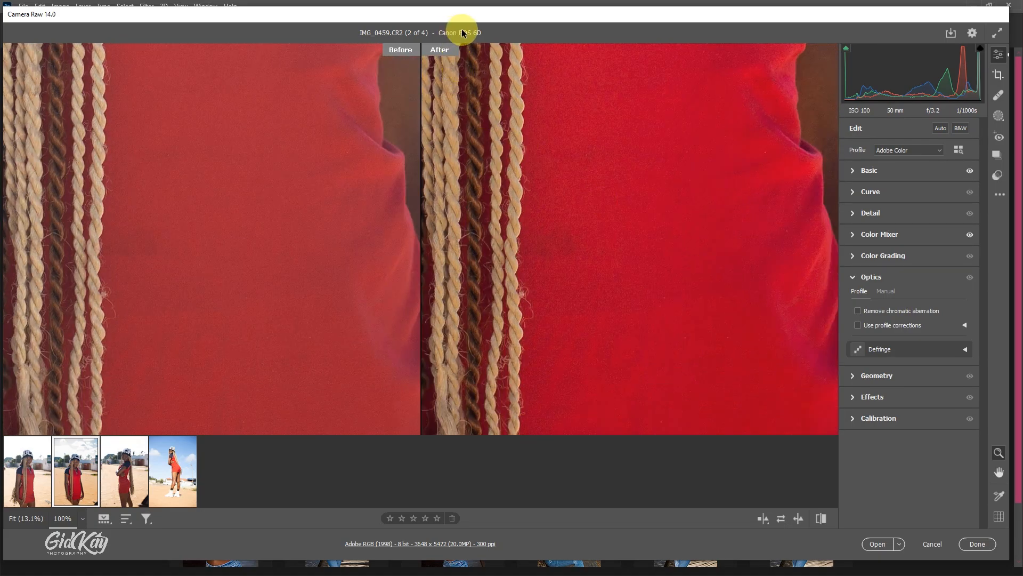
{"action": "scroll", "coordinate": [701, 224], "scroll_direction": "down", "scroll_amount": 3}
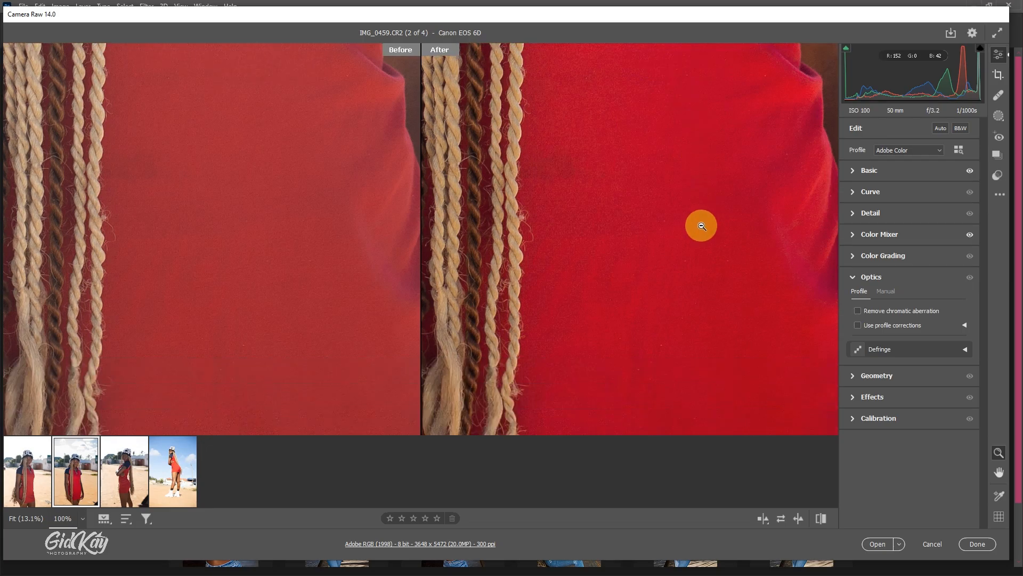
{"action": "left_click_drag", "start_coordinate": [715, 255], "coordinate": [713, 224]}
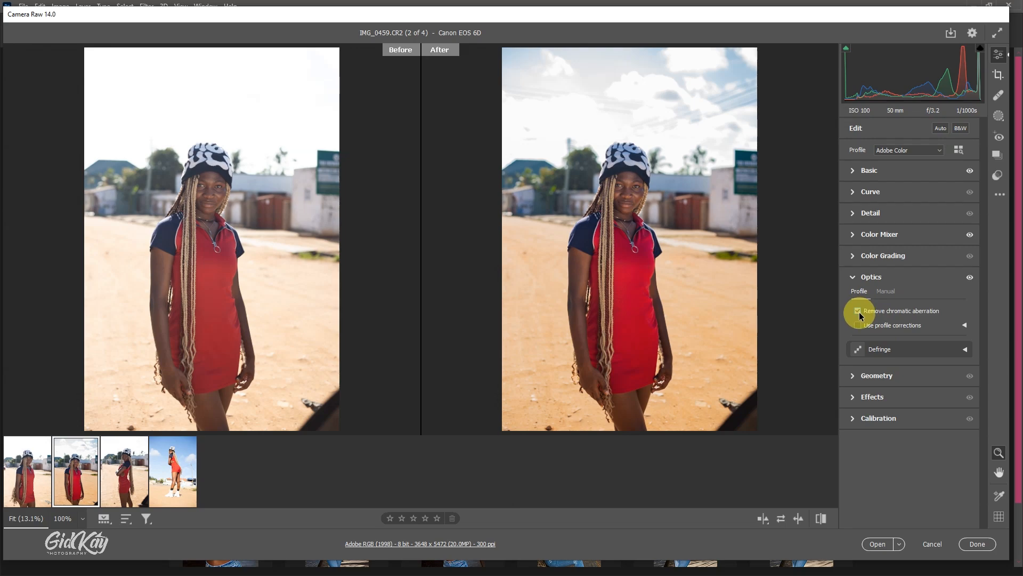
{"action": "left_click", "coordinate": [657, 375]}
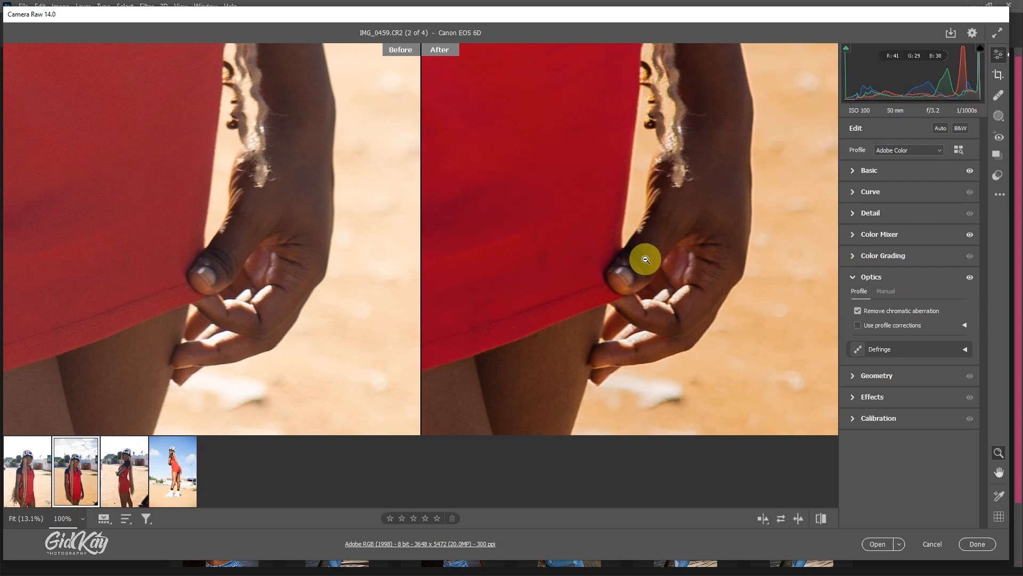
{"action": "left_click", "coordinate": [654, 252]}
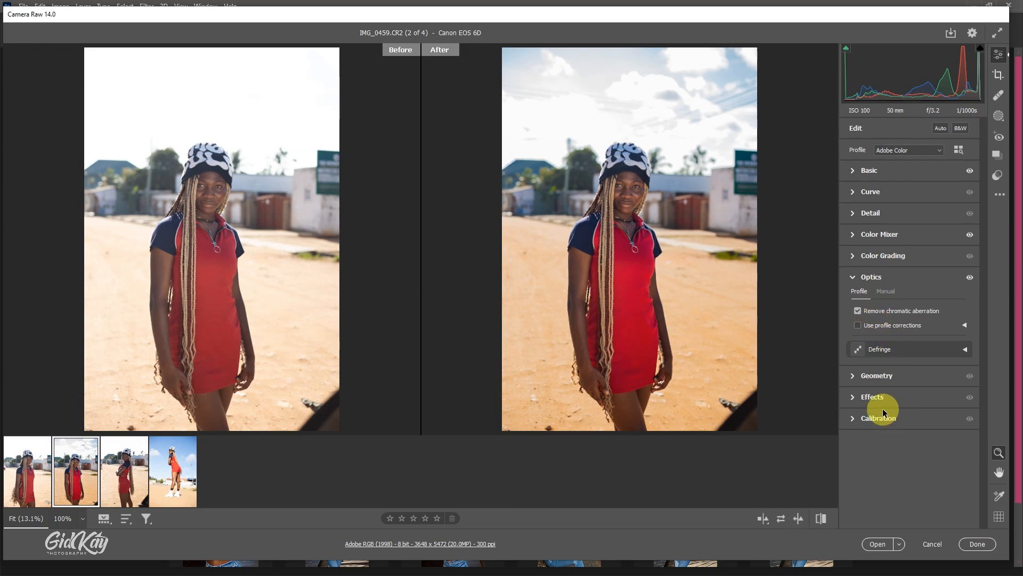
- Raise the blue primary saturation in the camera calibration to +32 and check its effect on the face
{"action": "left_click", "coordinate": [853, 418]}
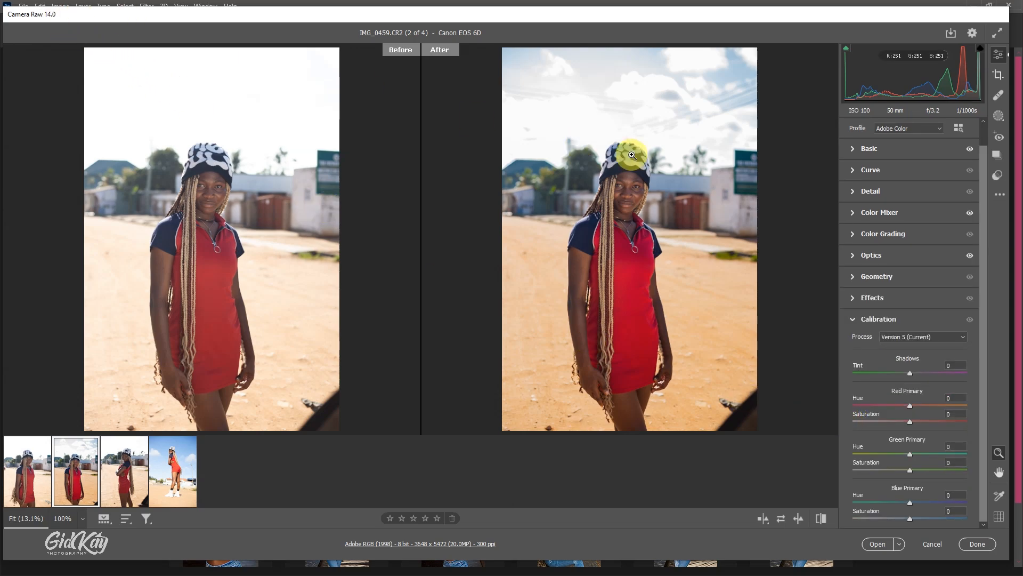
{"action": "left_click", "coordinate": [852, 235]}
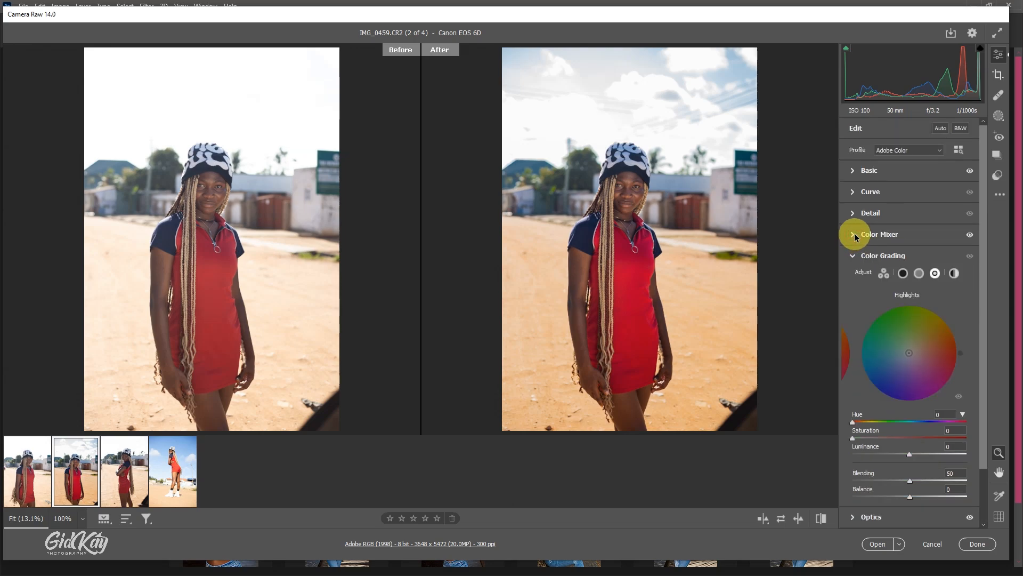
{"action": "left_click", "coordinate": [853, 234]}
{"action": "left_click", "coordinate": [853, 433]}
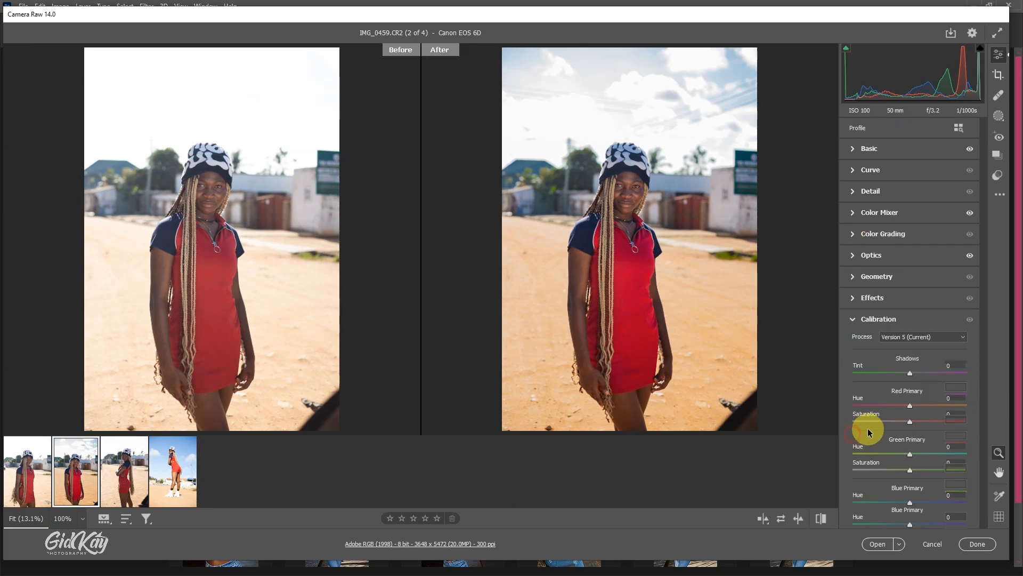
{"action": "scroll", "coordinate": [885, 464], "scroll_direction": "down", "scroll_amount": 1}
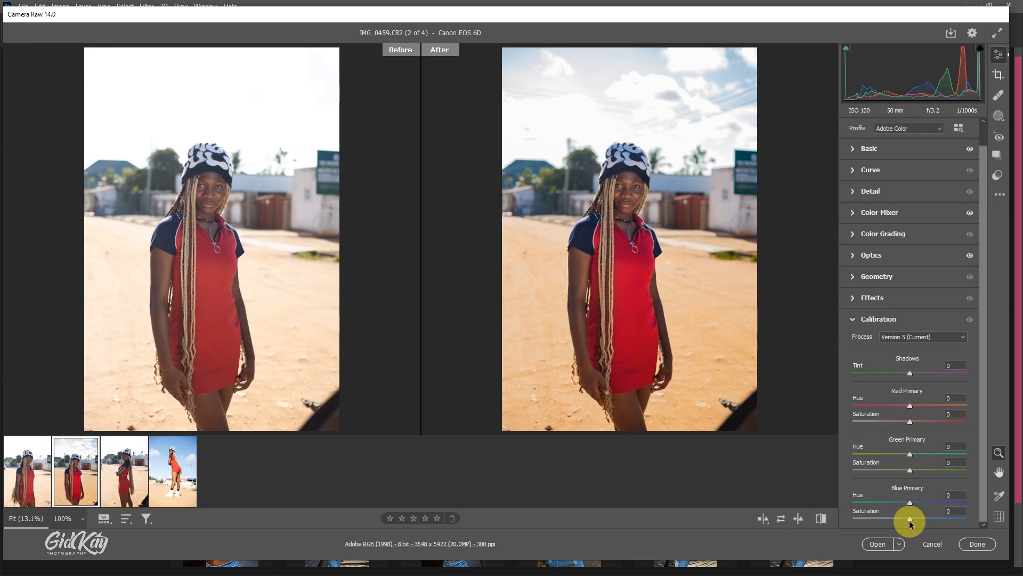
{"action": "mouse_move", "coordinate": [912, 520]}
{"action": "left_mouse_down"}
{"action": "mouse_move", "coordinate": [863, 512]}
{"action": "mouse_move", "coordinate": [926, 517]}
{"action": "left_mouse_up"}
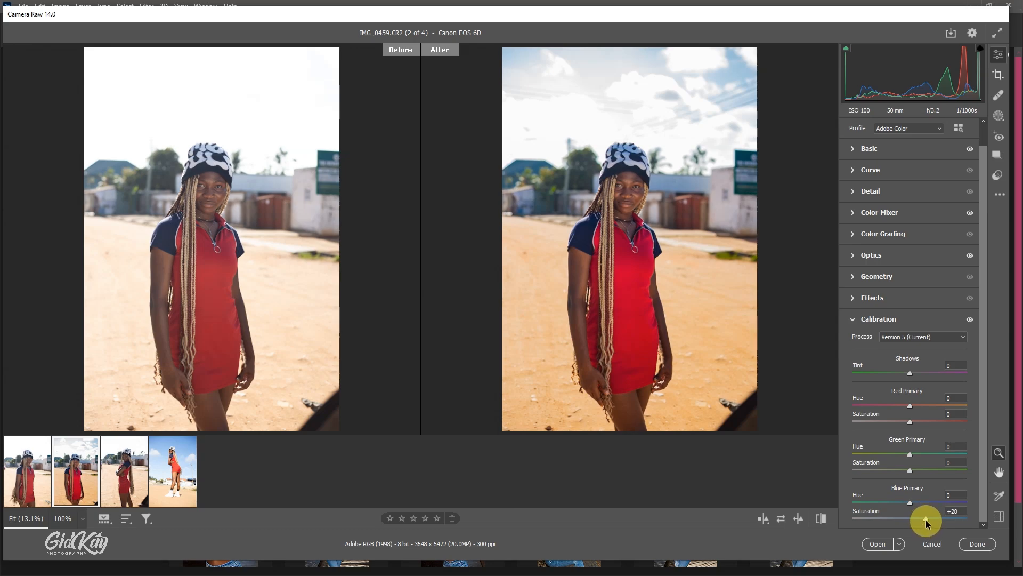
{"action": "left_click_drag", "start_coordinate": [927, 518], "coordinate": [927, 517]}
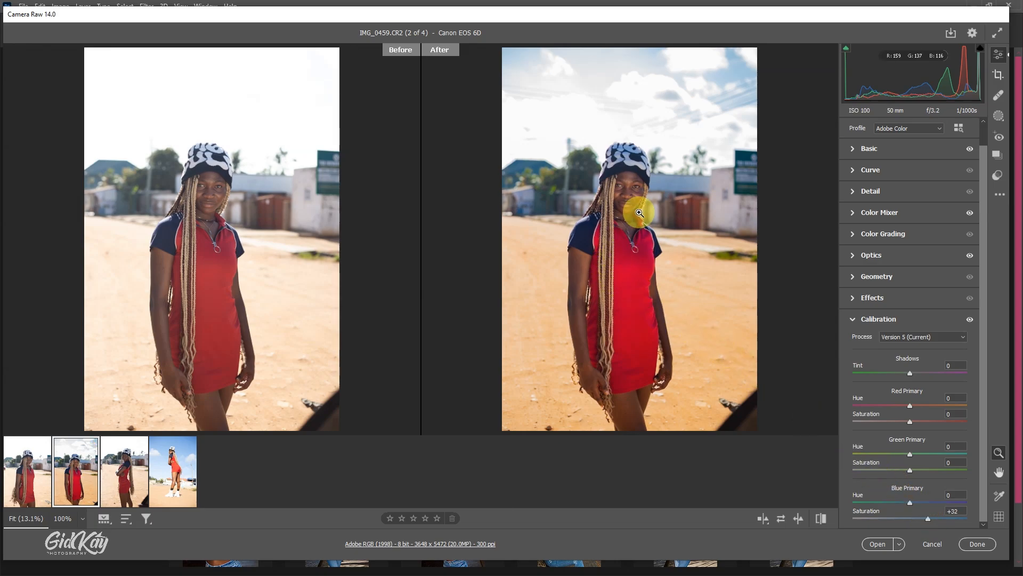
{"action": "left_click", "coordinate": [631, 196]}
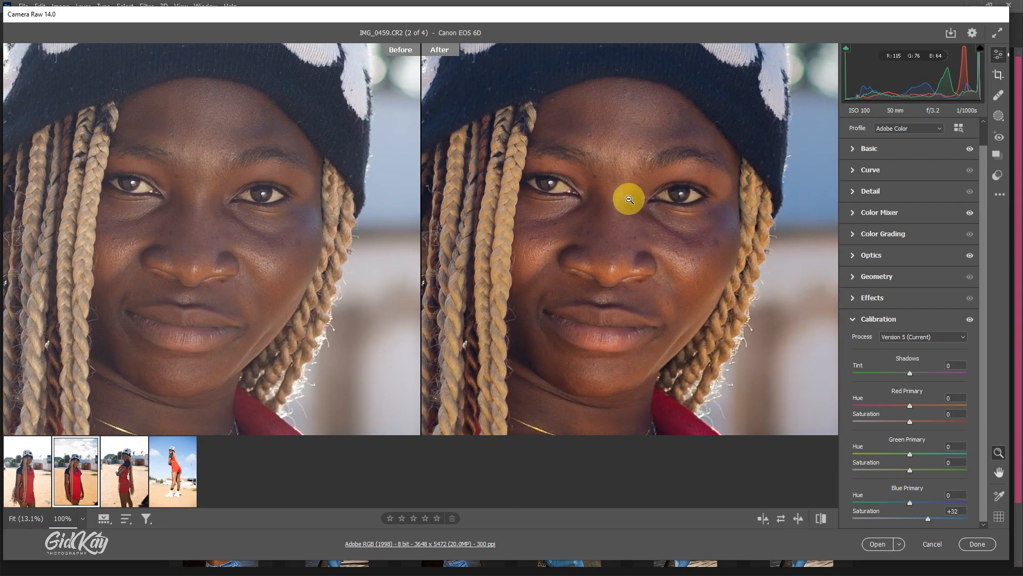
{"action": "left_click", "coordinate": [660, 234]}
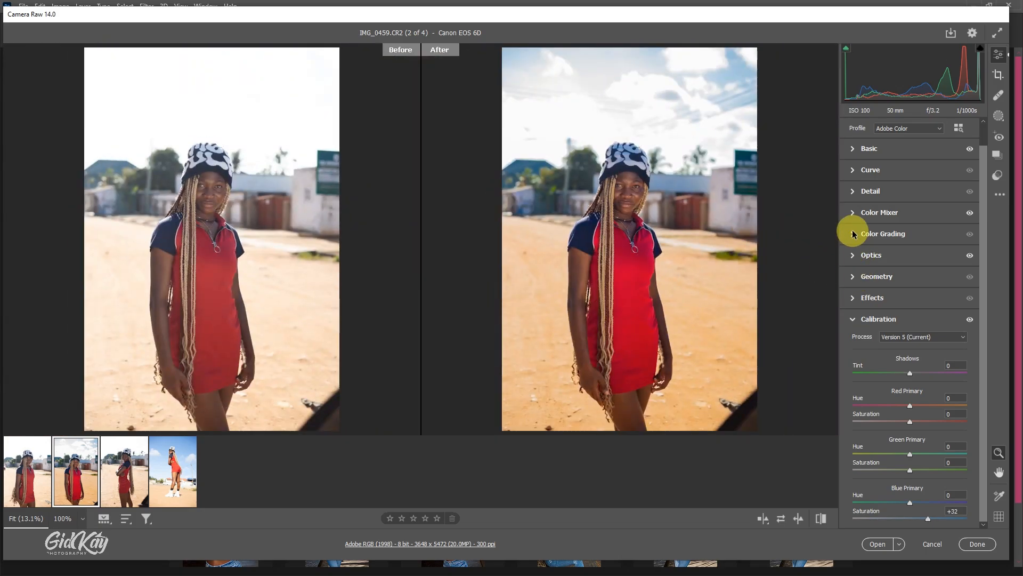
- Grade the shadows towards teal with hue 181, saturation 34 and luminance -39
{"action": "left_click", "coordinate": [853, 233]}
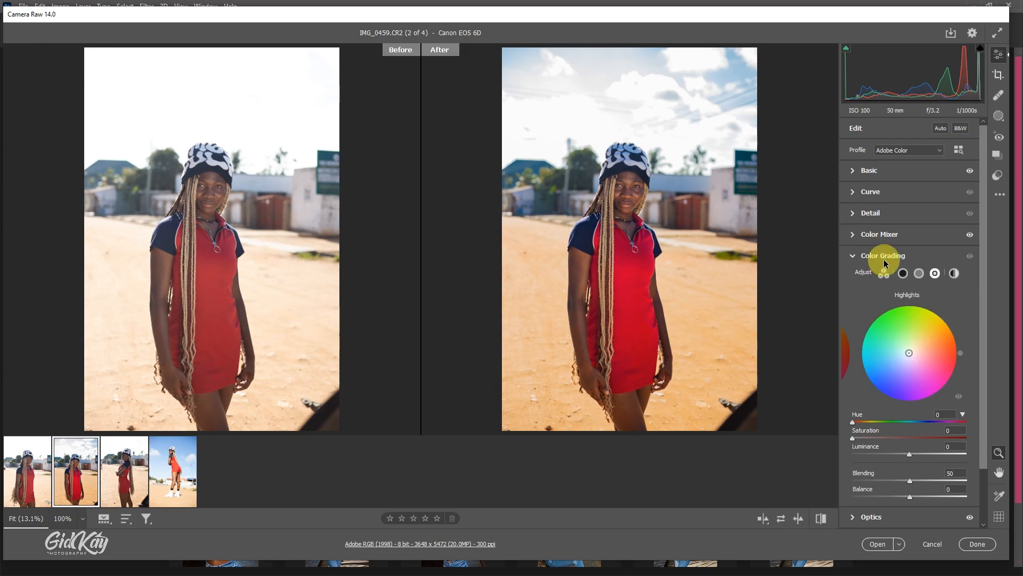
{"action": "left_click", "coordinate": [903, 272]}
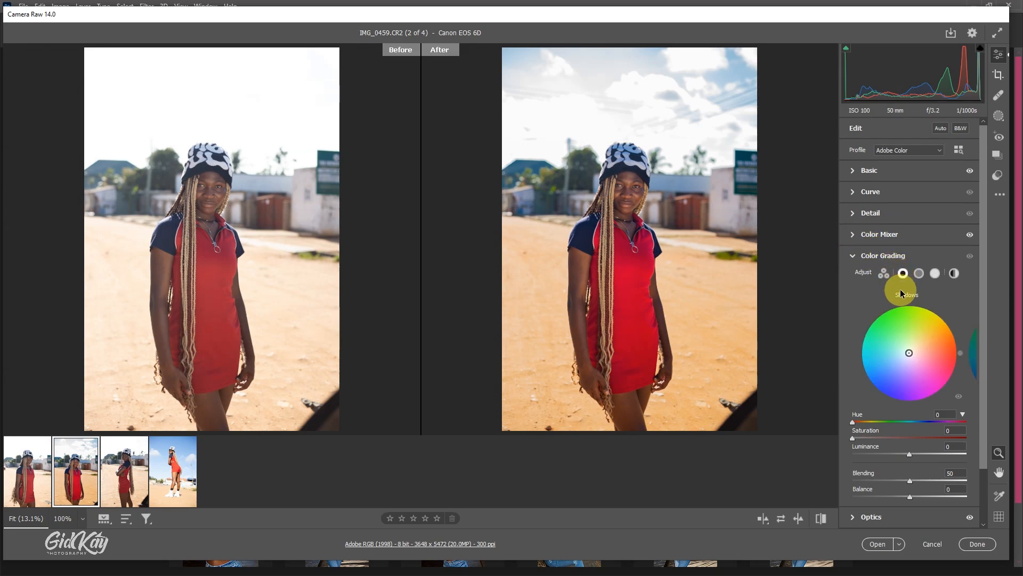
{"action": "scroll", "coordinate": [901, 293], "scroll_direction": "down", "scroll_amount": 1}
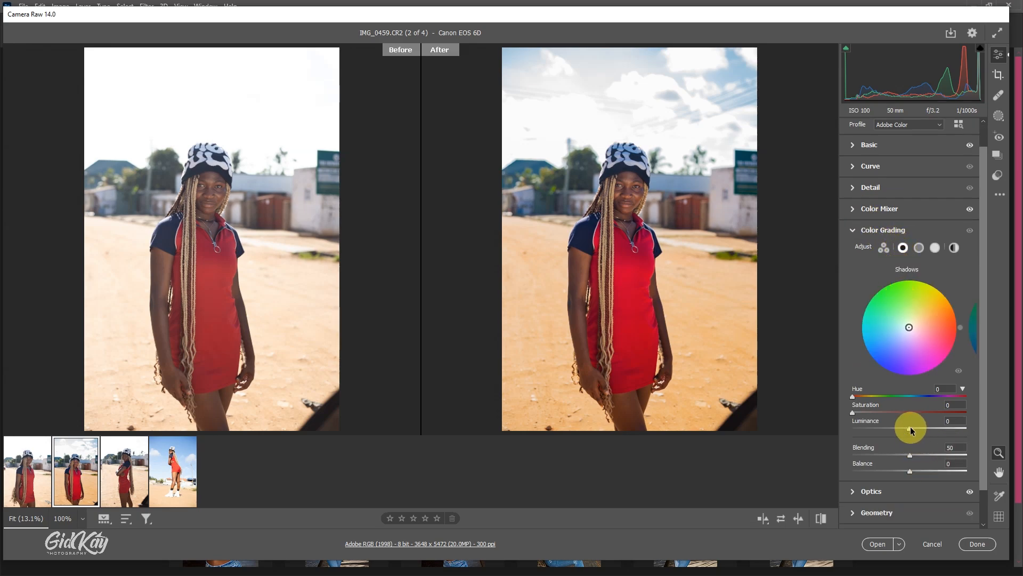
{"action": "left_click_drag", "start_coordinate": [910, 426], "coordinate": [896, 427]}
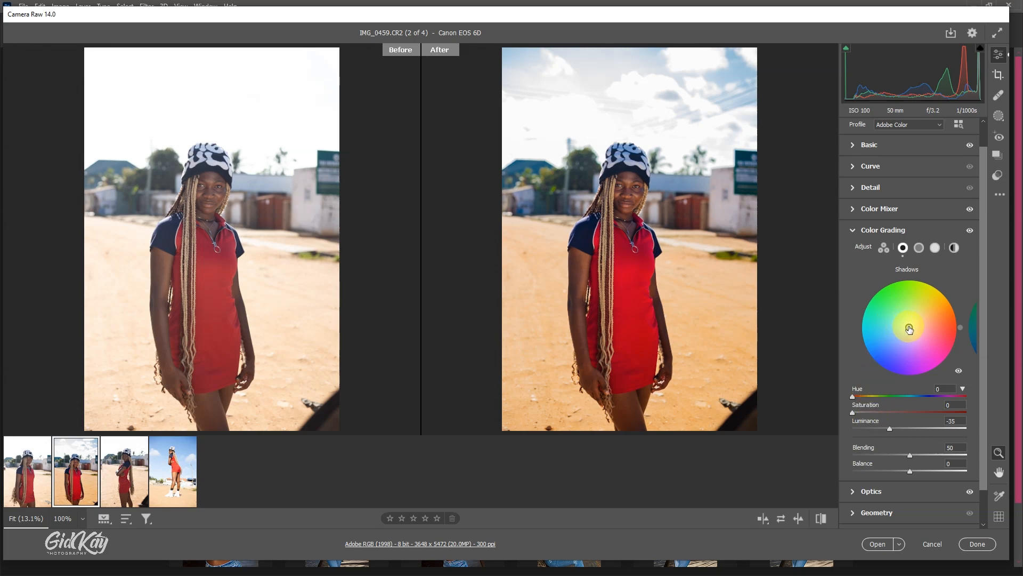
{"action": "left_click_drag", "start_coordinate": [909, 327], "coordinate": [883, 328]}
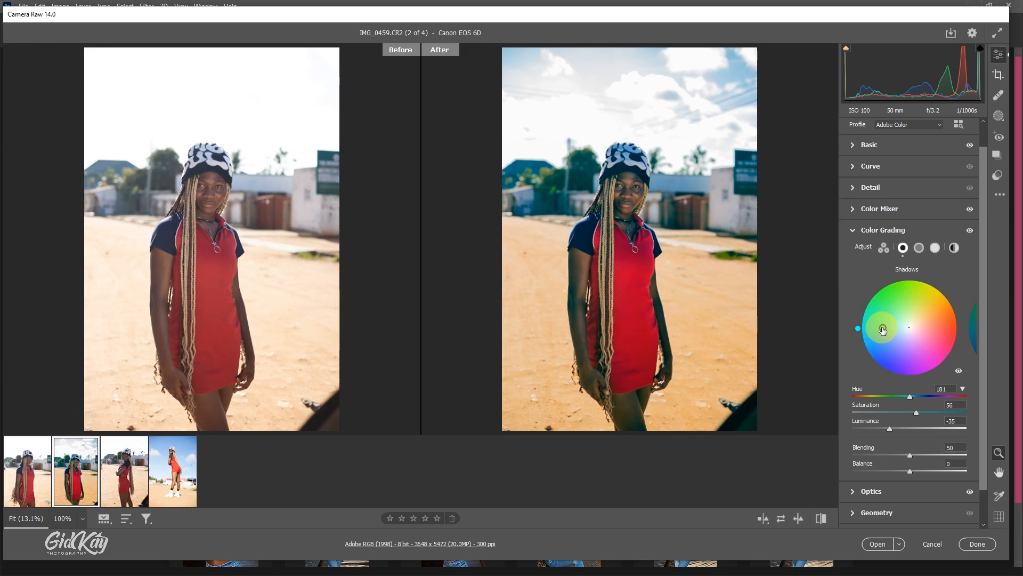
{"action": "mouse_move", "coordinate": [890, 428]}
{"action": "left_mouse_down"}
{"action": "mouse_move", "coordinate": [914, 414]}
{"action": "mouse_move", "coordinate": [892, 414]}
{"action": "left_mouse_up"}
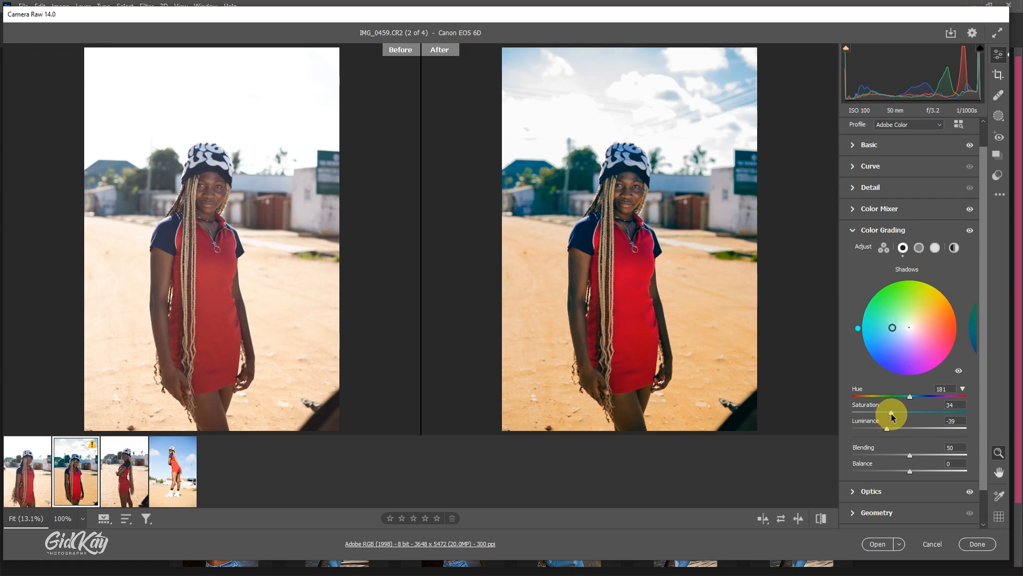
- Warm the midtones with a yellow-orange tint at hue 47, saturation 29 and luminance +7
{"action": "left_click", "coordinate": [919, 248]}
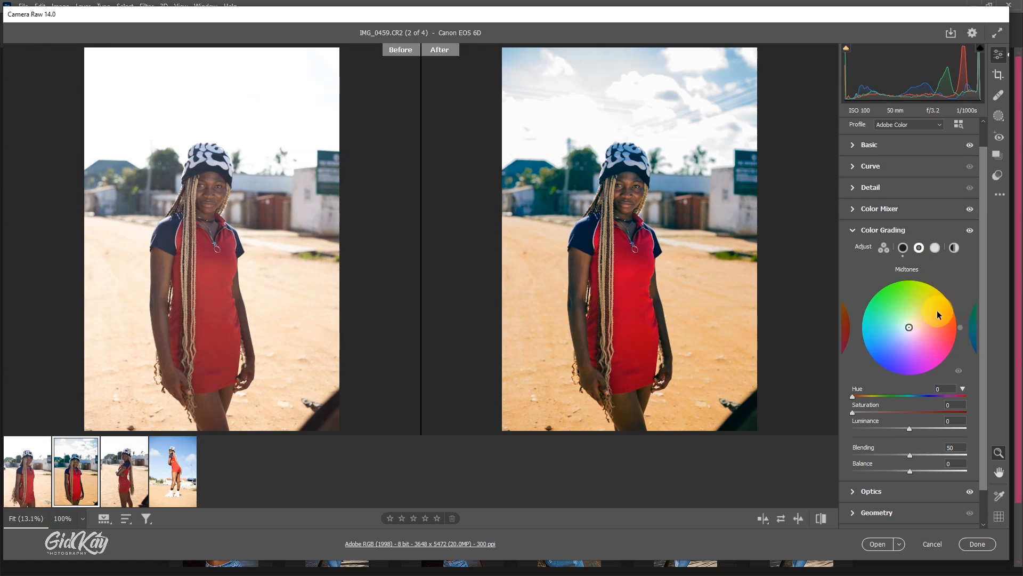
{"action": "left_click_drag", "start_coordinate": [913, 323], "coordinate": [931, 304]}
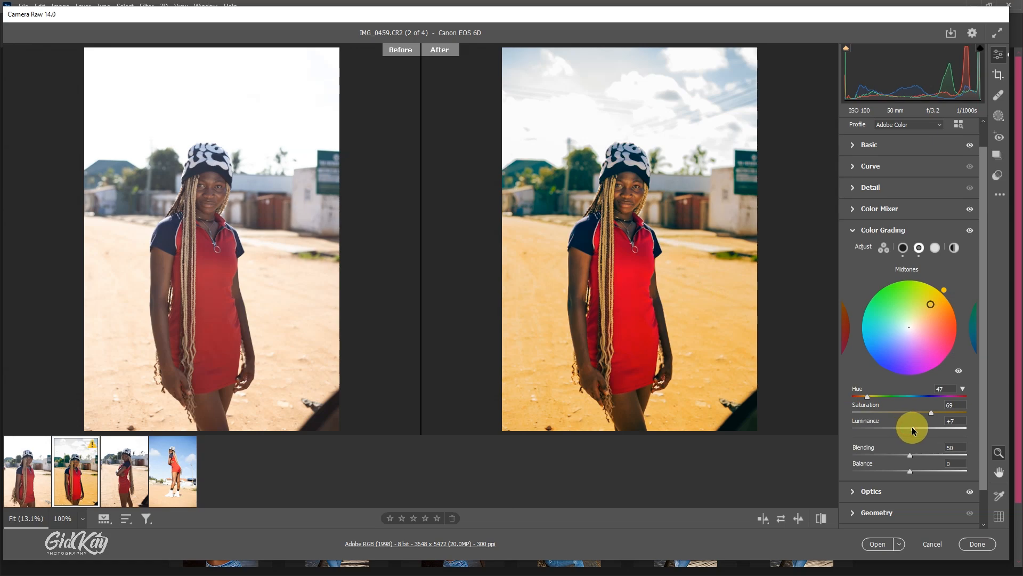
{"action": "left_click_drag", "start_coordinate": [930, 412], "coordinate": [885, 414]}
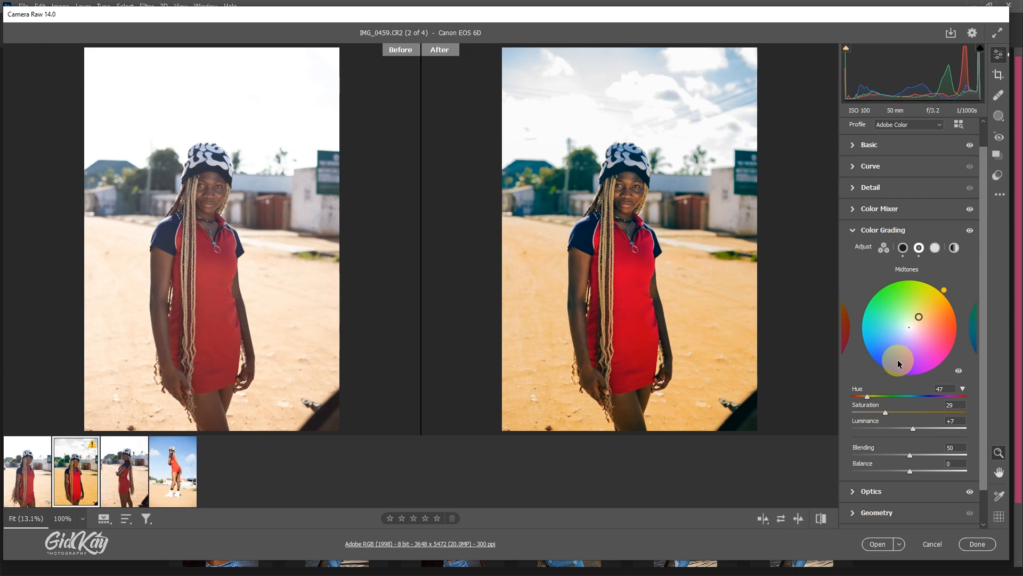
- Tint the highlights green-teal with hue 154, saturation 40 and luminance +11, and compare the face with the original
{"action": "left_click", "coordinate": [933, 251]}
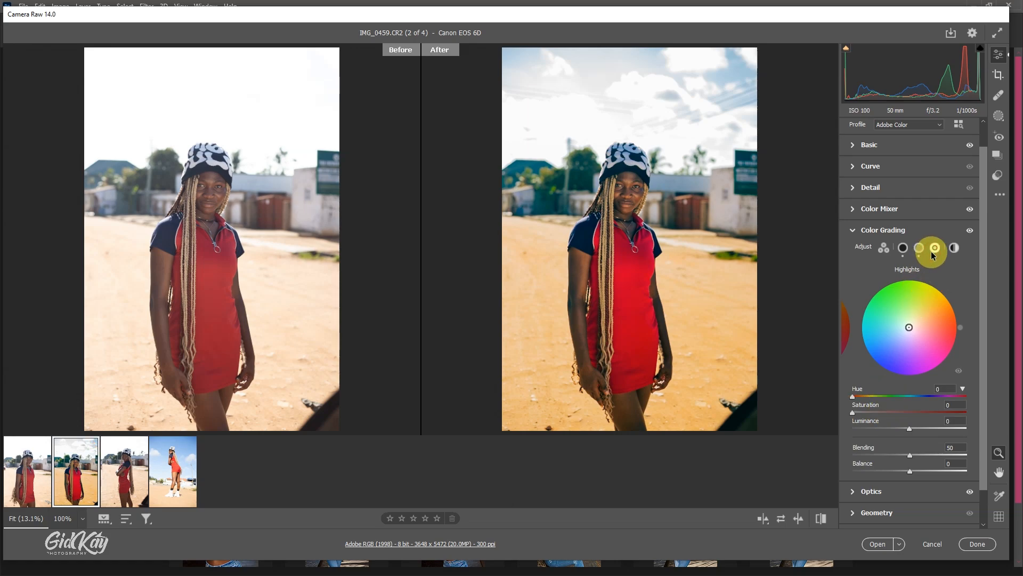
{"action": "left_click_drag", "start_coordinate": [908, 329], "coordinate": [884, 316]}
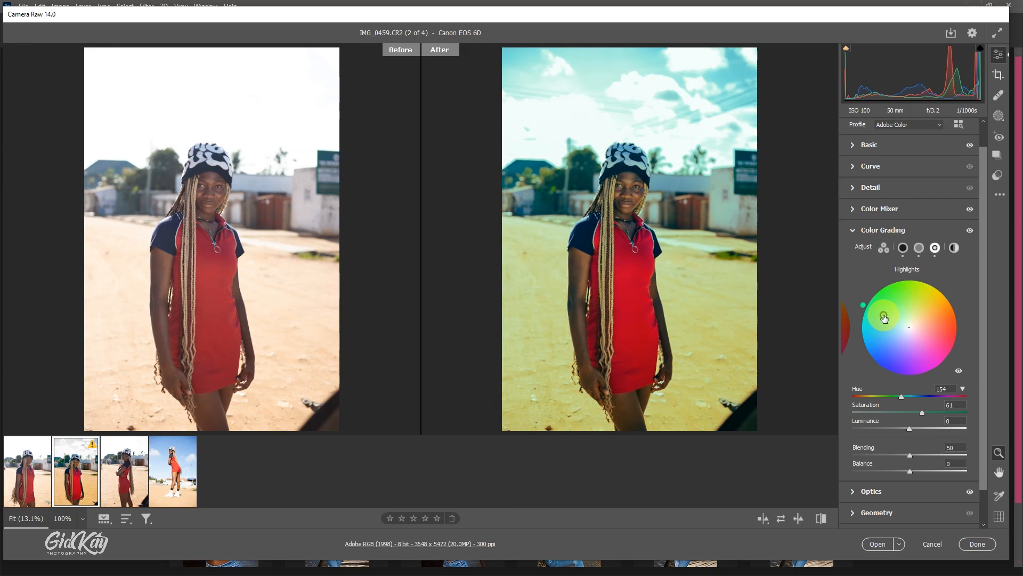
{"action": "left_click", "coordinate": [910, 428]}
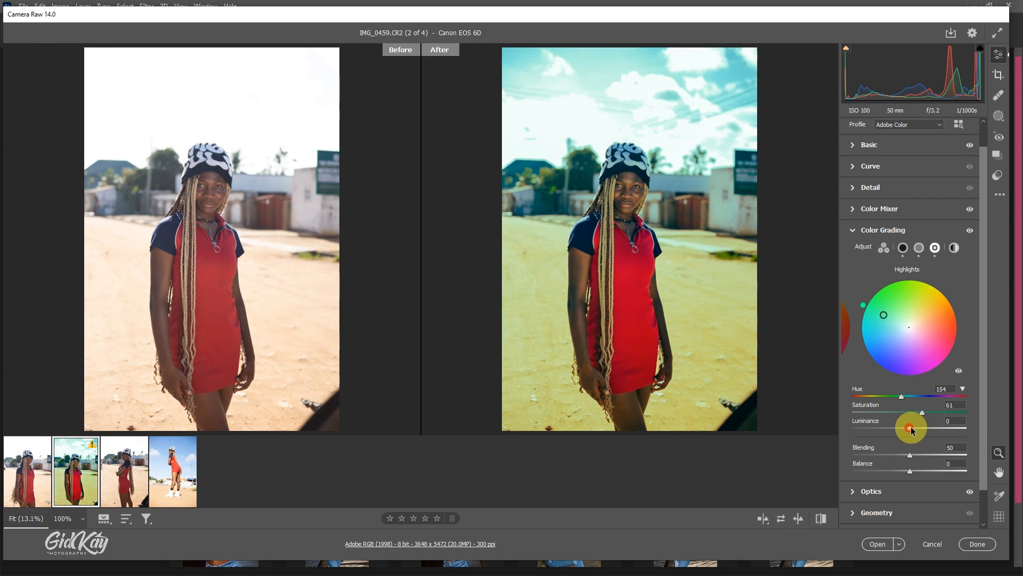
{"action": "mouse_move", "coordinate": [911, 428]}
{"action": "left_mouse_down"}
{"action": "mouse_move", "coordinate": [919, 413]}
{"action": "mouse_move", "coordinate": [899, 416]}
{"action": "left_mouse_up"}
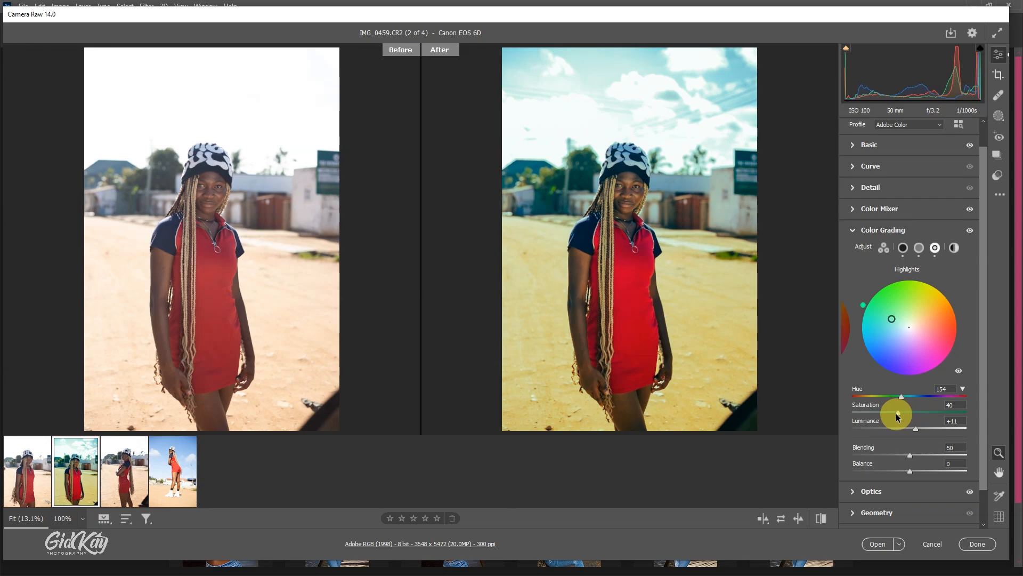
{"action": "scroll", "coordinate": [867, 446], "scroll_direction": "down", "scroll_amount": 1}
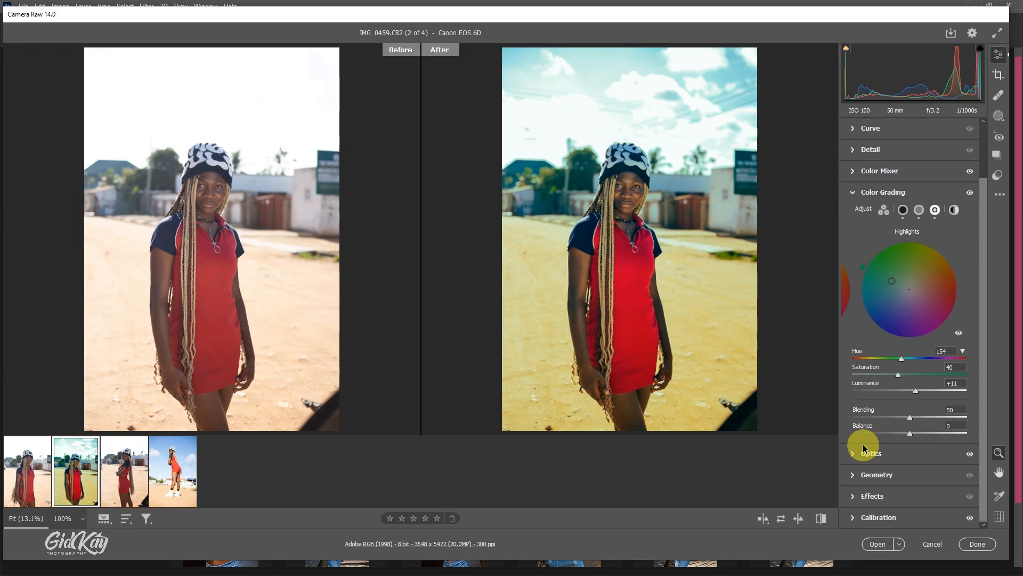
{"action": "left_click", "coordinate": [629, 174]}
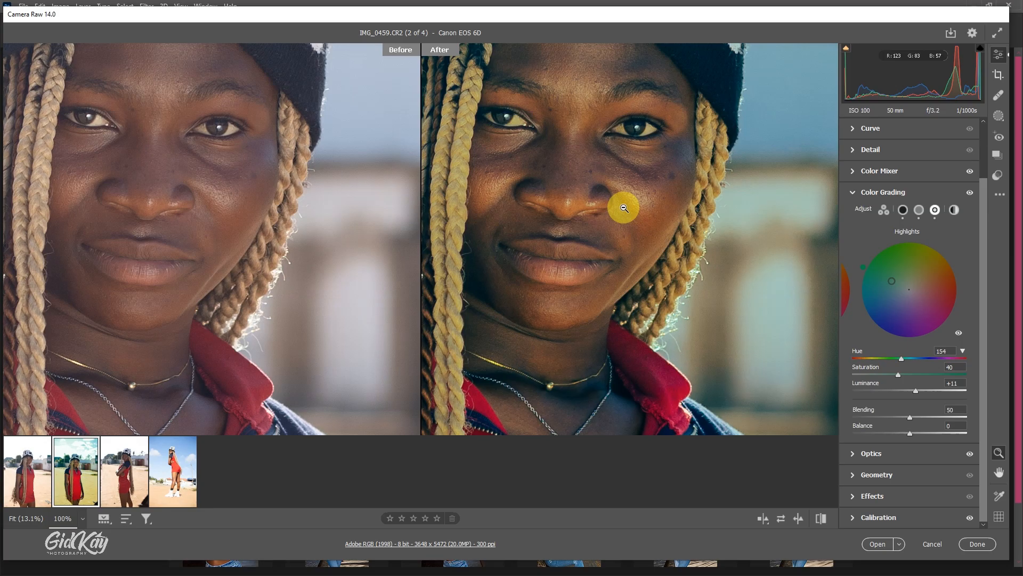
{"action": "left_click_drag", "start_coordinate": [585, 195], "coordinate": [665, 226]}
{"action": "left_click", "coordinate": [664, 217]}
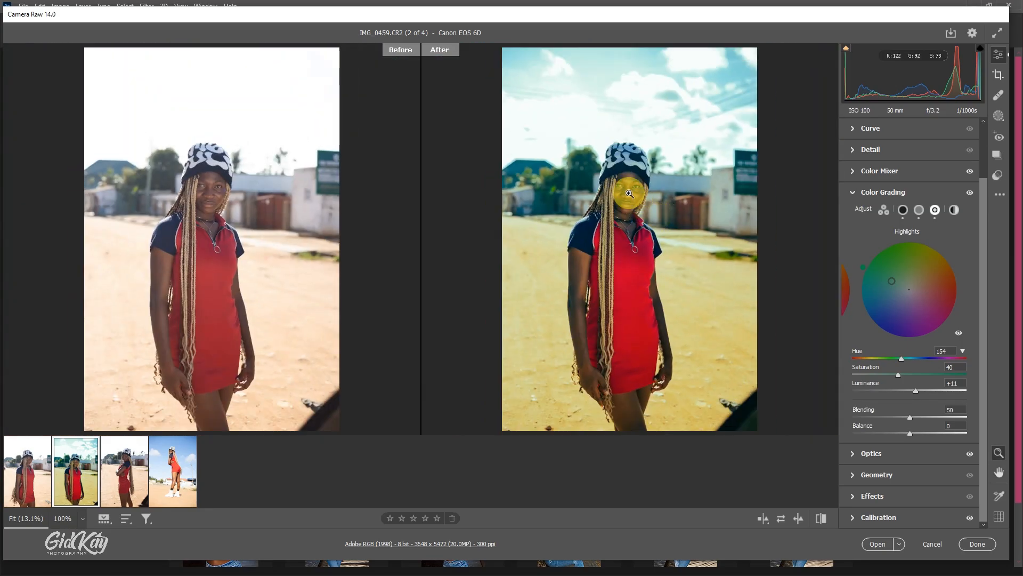
{"action": "left_click", "coordinate": [629, 188]}
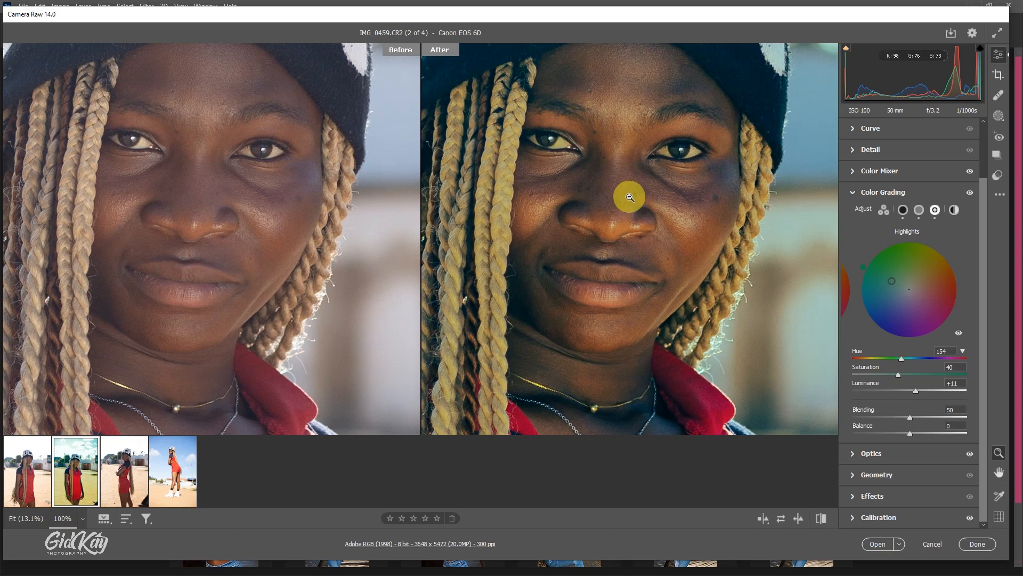
{"action": "left_click", "coordinate": [629, 197]}
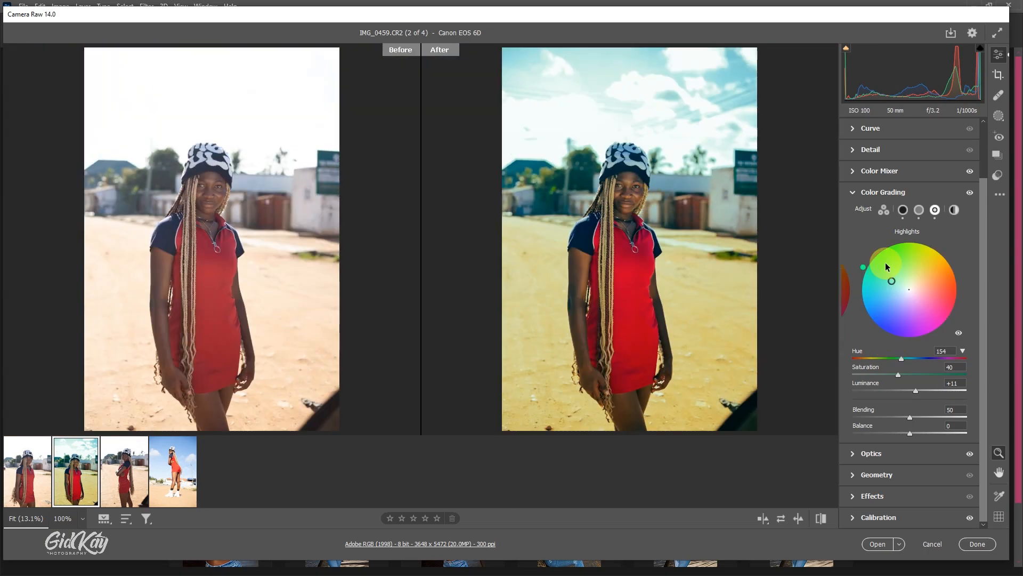
- Reduce the saturation of the teal shadow tint to 21 in the colour grading
{"action": "left_click", "coordinate": [904, 209]}
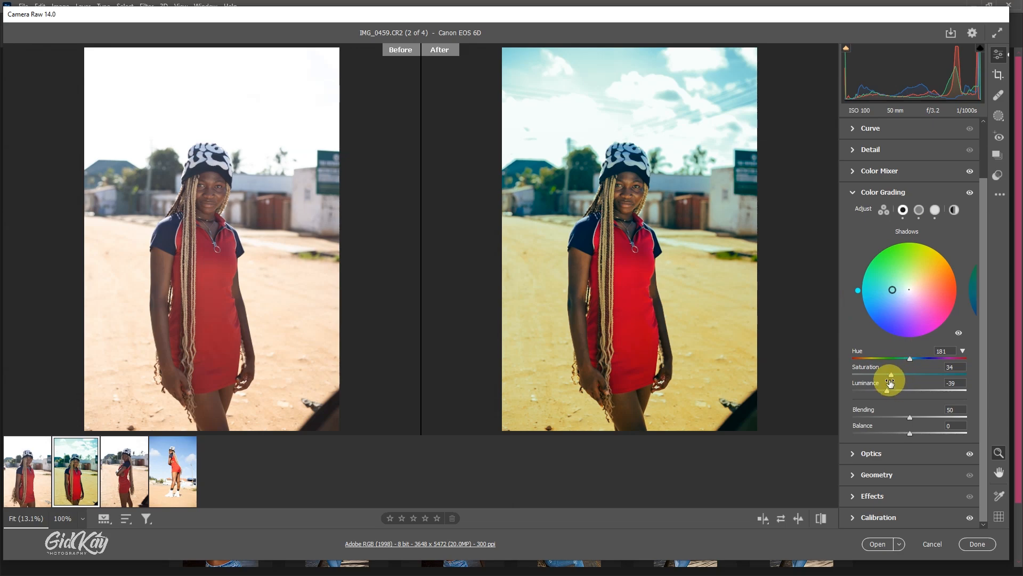
{"action": "left_click_drag", "start_coordinate": [894, 375], "coordinate": [874, 375]}
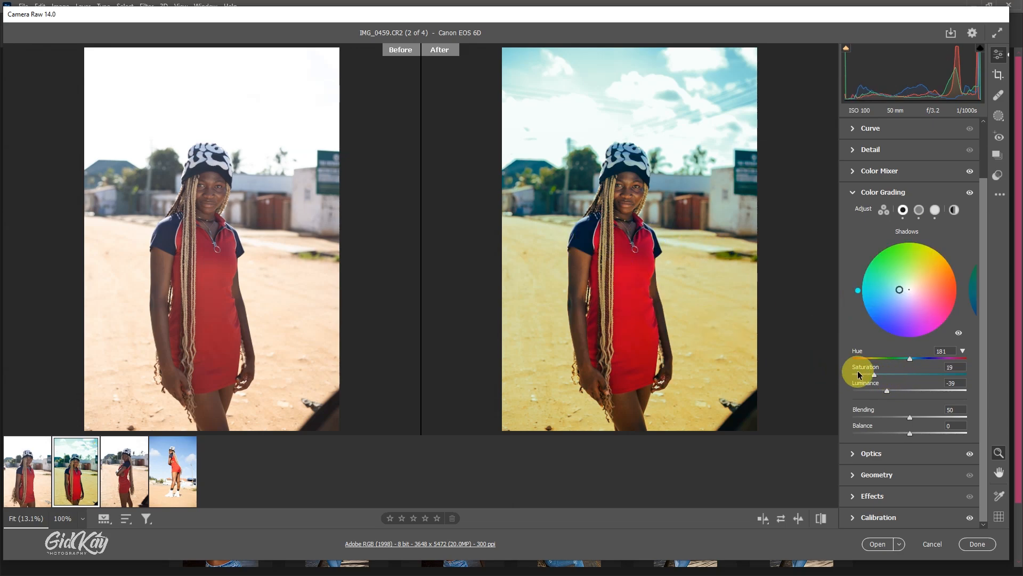
{"action": "left_click_drag", "start_coordinate": [870, 374], "coordinate": [875, 375]}
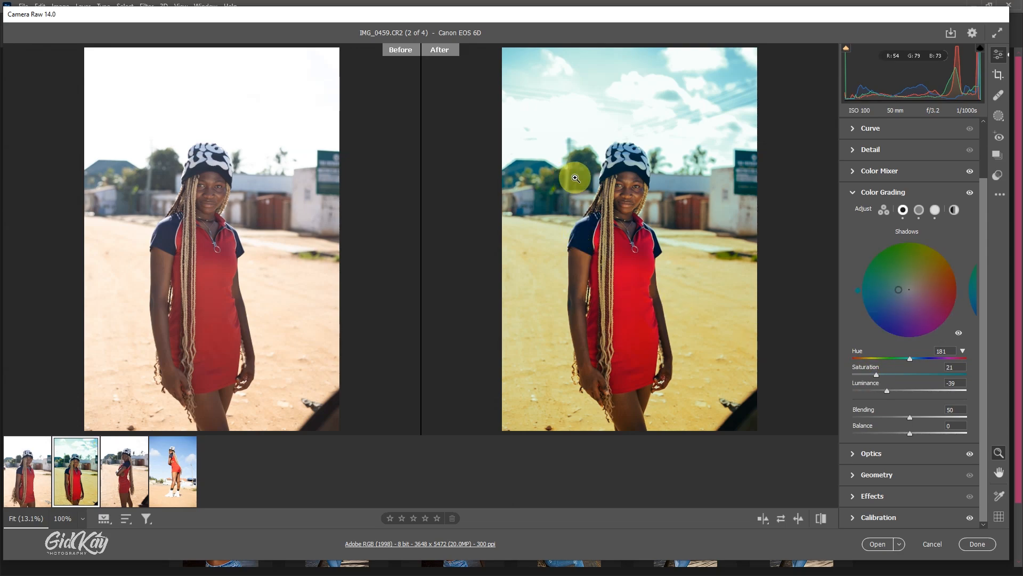
- Copy the edit settings of IMG_0459.CR2 and paste them onto the third photo, IMG_0460.CR2
{"action": "right_click", "coordinate": [628, 163]}
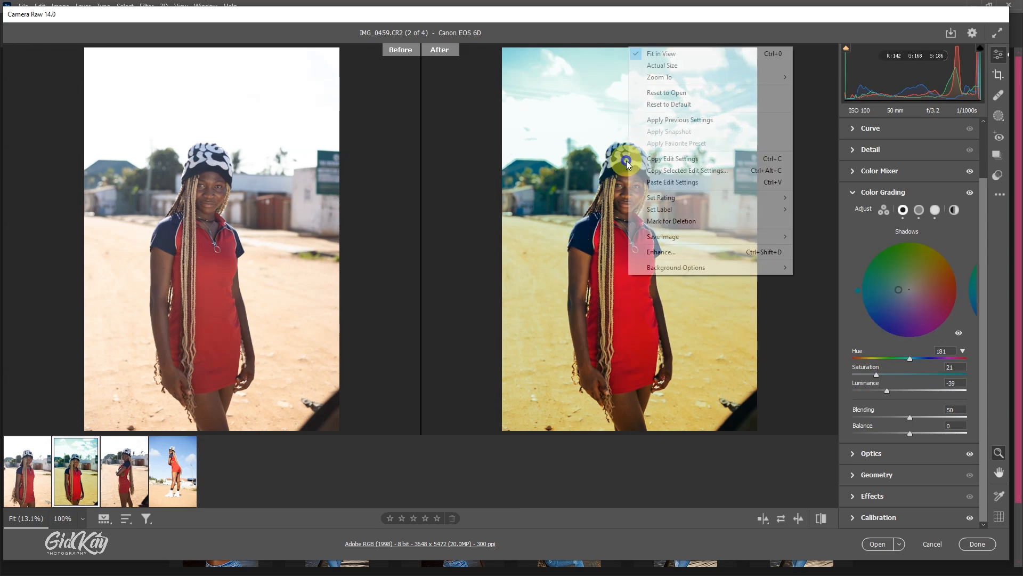
{"action": "left_click", "coordinate": [675, 159]}
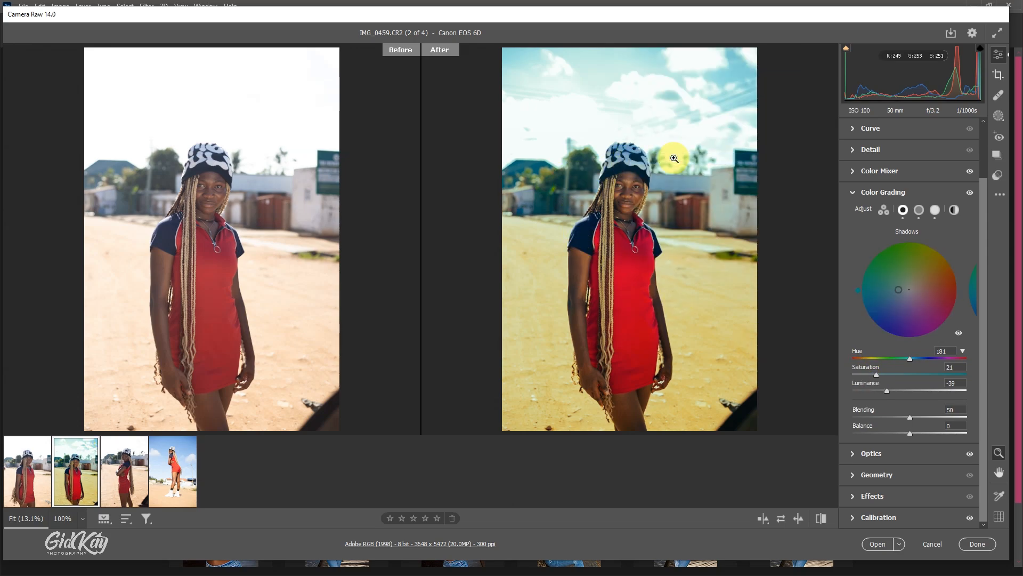
{"action": "left_click", "coordinate": [123, 480]}
{"action": "right_click", "coordinate": [613, 166]}
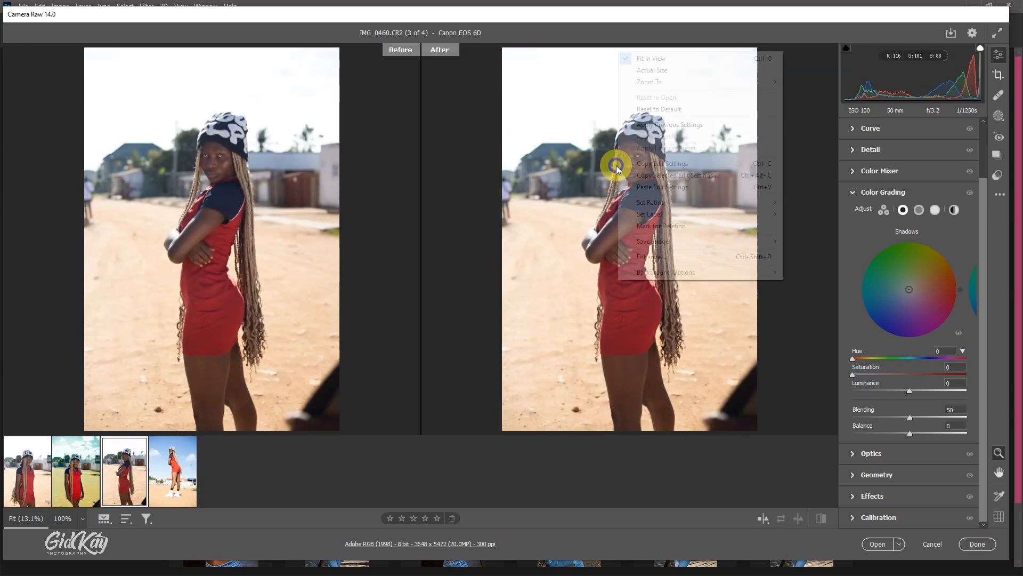
{"action": "left_click", "coordinate": [668, 187]}
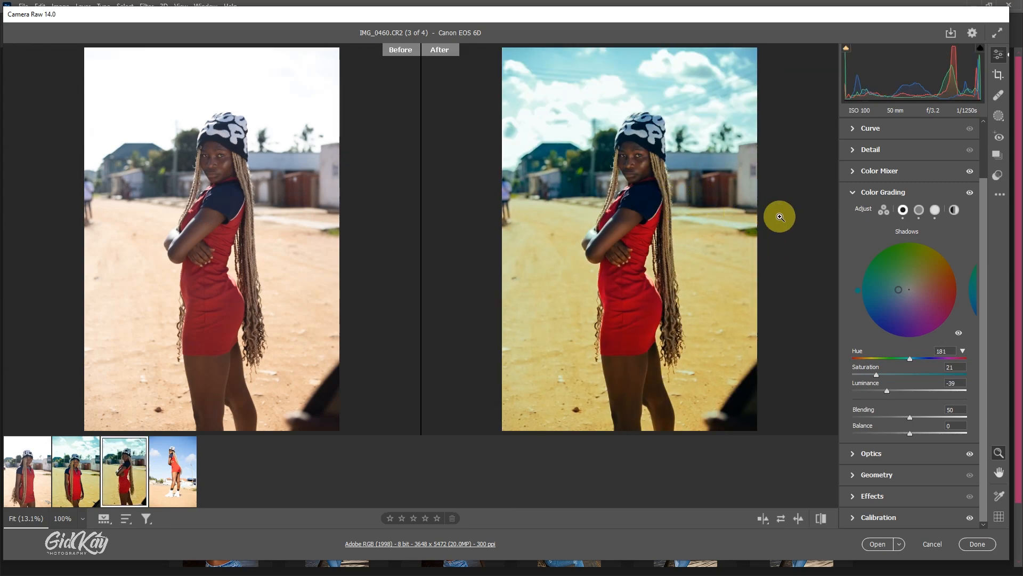
- Brighten IMG_0460.CR2 by setting its exposure to +0.25 and its shadows to +21
{"action": "left_click", "coordinate": [855, 128]}
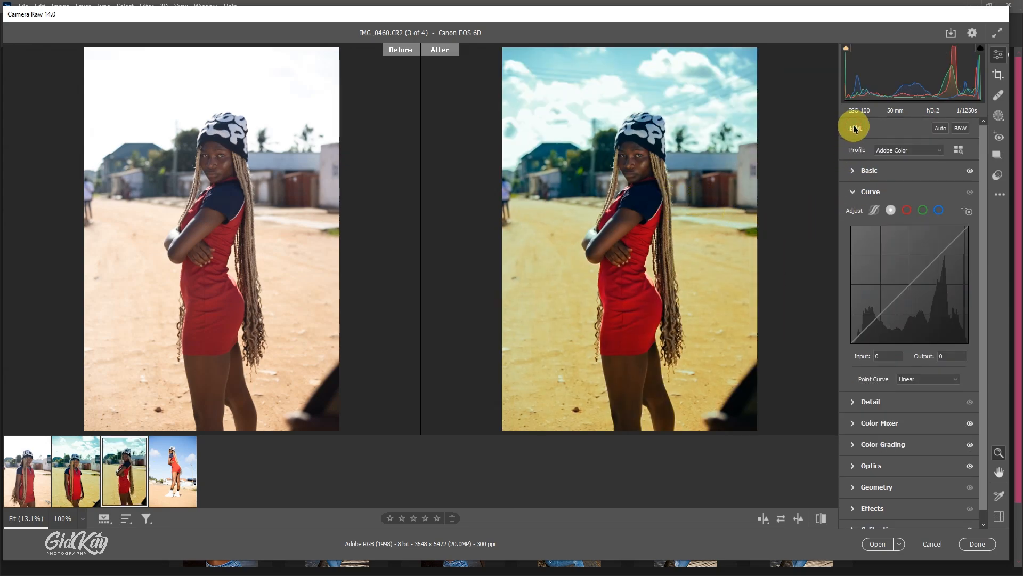
{"action": "left_click", "coordinate": [853, 168]}
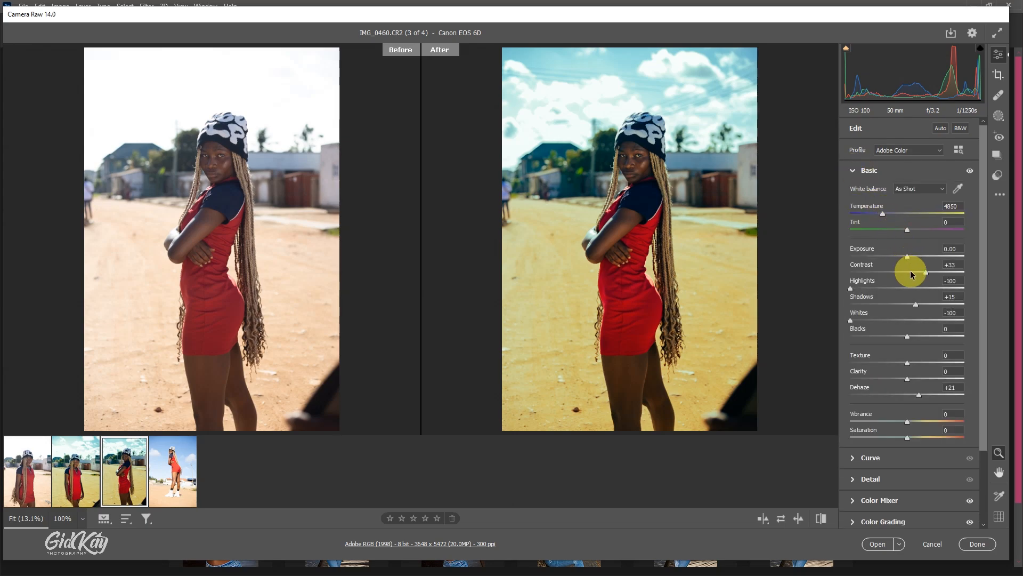
{"action": "left_click_drag", "start_coordinate": [908, 258], "coordinate": [911, 259]}
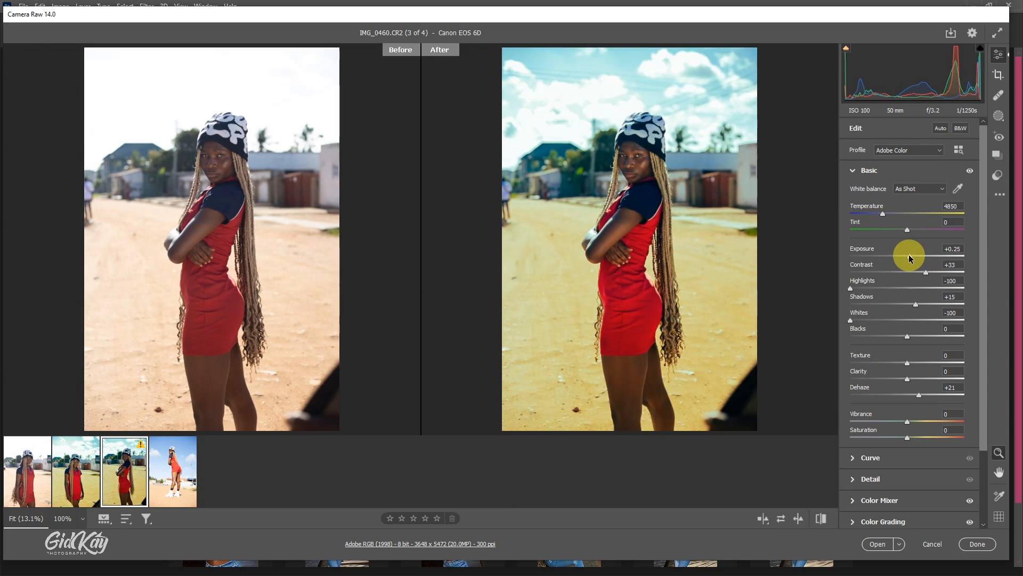
{"action": "left_click_drag", "start_coordinate": [914, 303], "coordinate": [921, 305]}
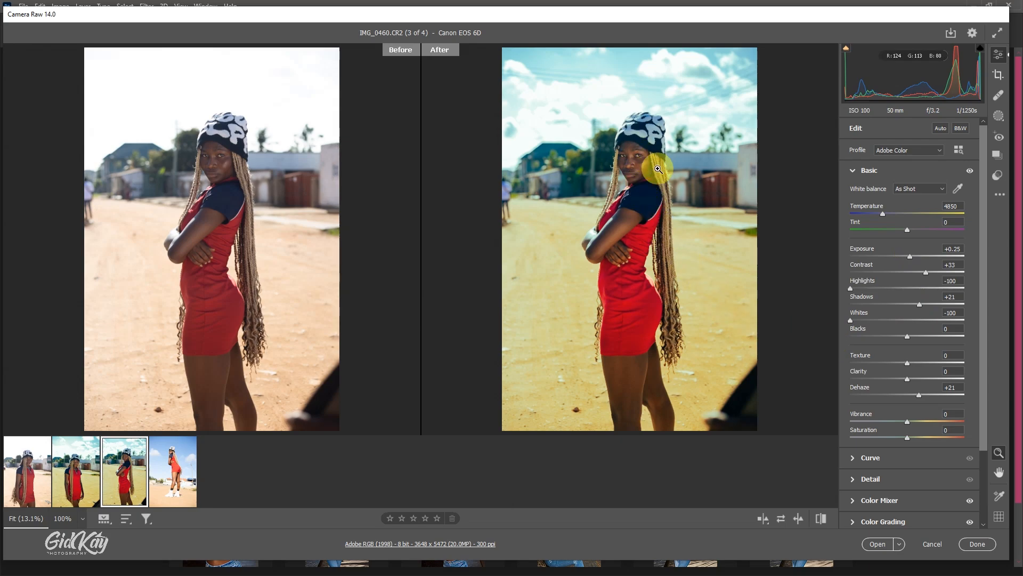
- Save the current edit as a preset named NADIA 3 in the User Presets group with the default subset
{"action": "left_click", "coordinate": [999, 195]}
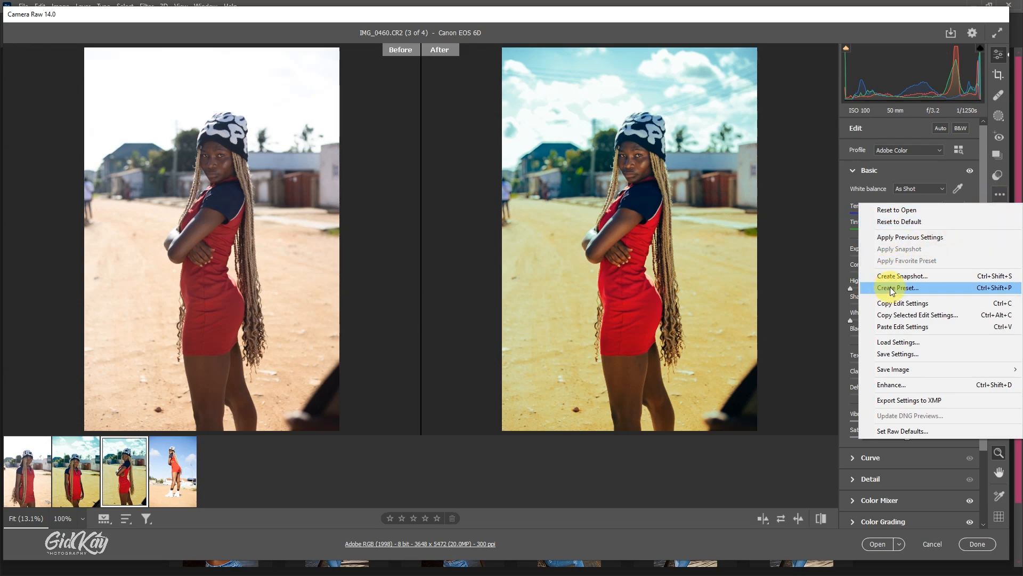
{"action": "left_click", "coordinate": [890, 288]}
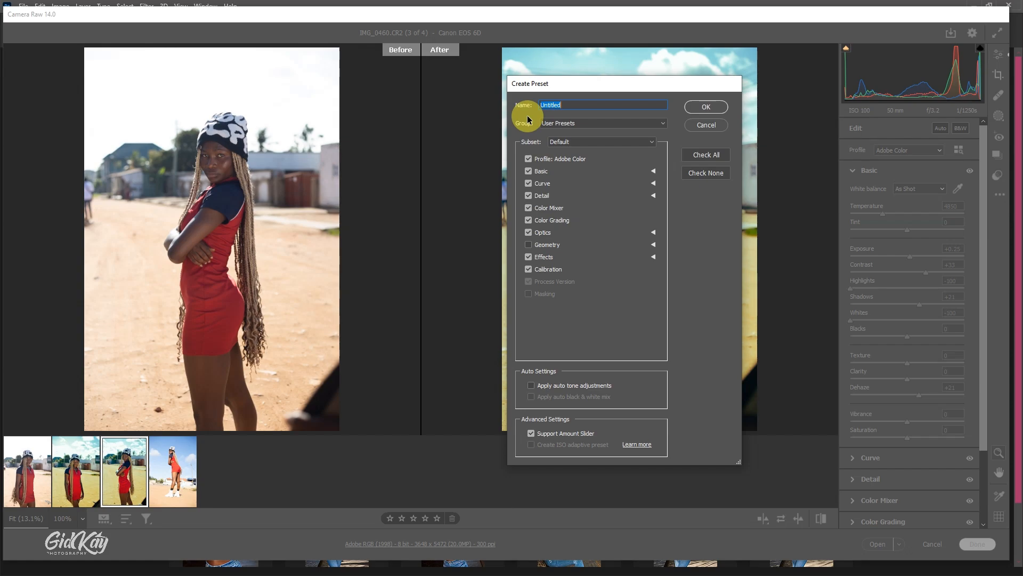
{"action": "type", "text": "NADIA 3"}
{"action": "left_click", "coordinate": [706, 107]}
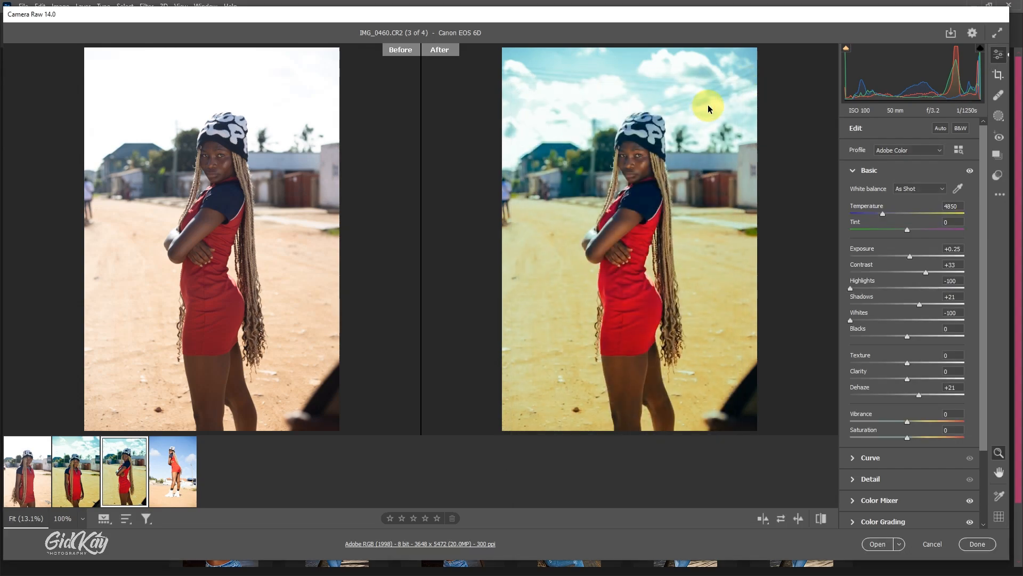
- Switch to the unedited first photo, IMG_0458.CR2, and inspect the face up close
{"action": "left_click", "coordinate": [24, 479]}
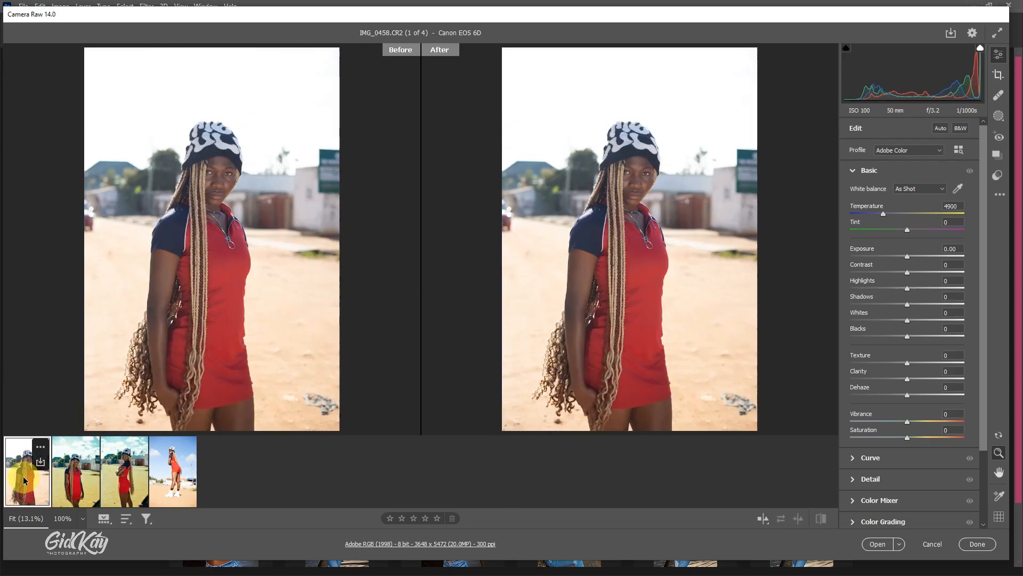
{"action": "left_click", "coordinate": [632, 170]}
{"action": "scroll", "coordinate": [663, 201], "scroll_direction": "down", "scroll_amount": 4}
{"action": "scroll", "coordinate": [663, 203], "scroll_direction": "up", "scroll_amount": 5}
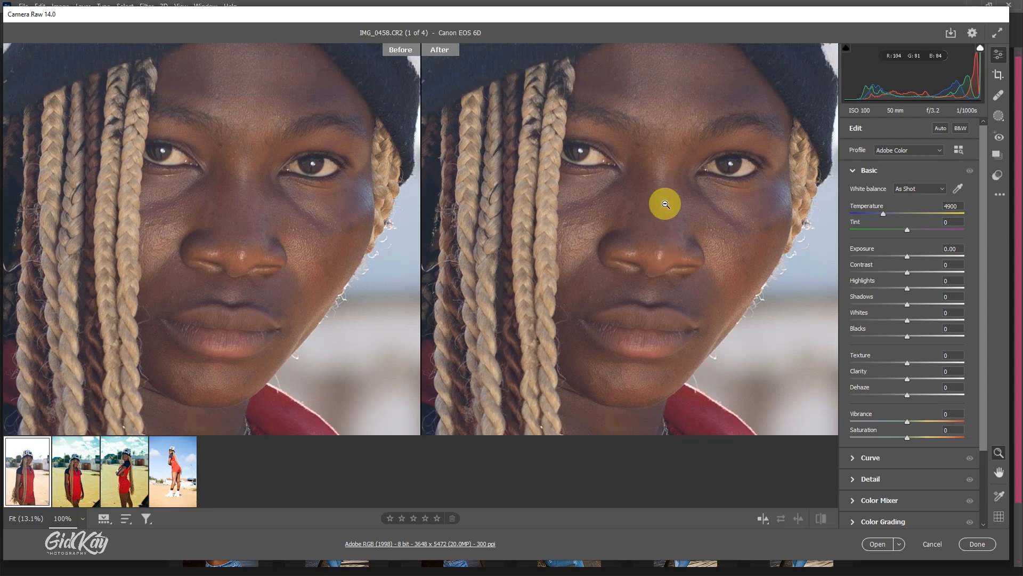
{"action": "left_click", "coordinate": [664, 192]}
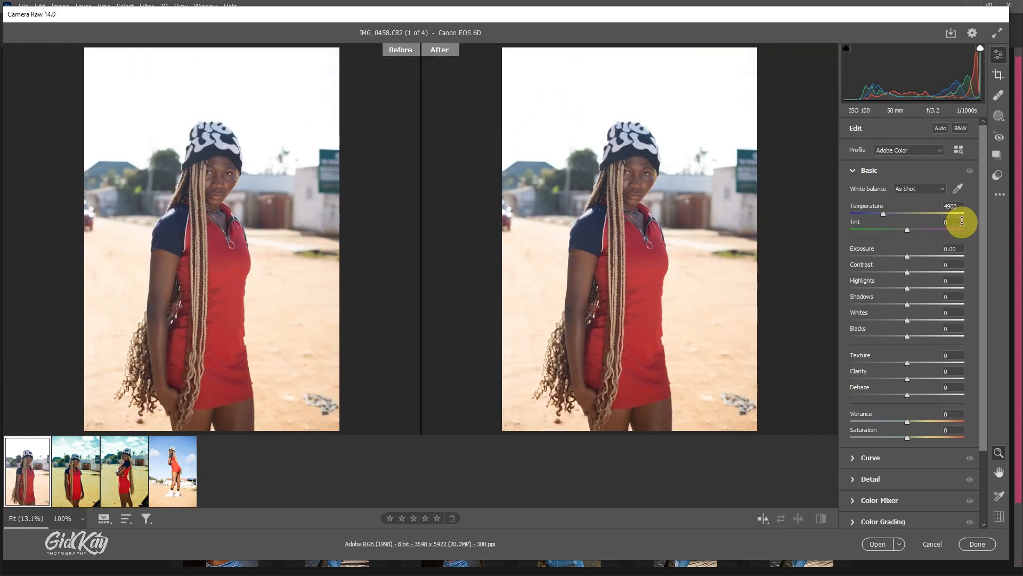
- Apply the user preset NADIA 3 to IMG_0458.CR2 and compare the face with the original up close
{"action": "left_click", "coordinate": [999, 176]}
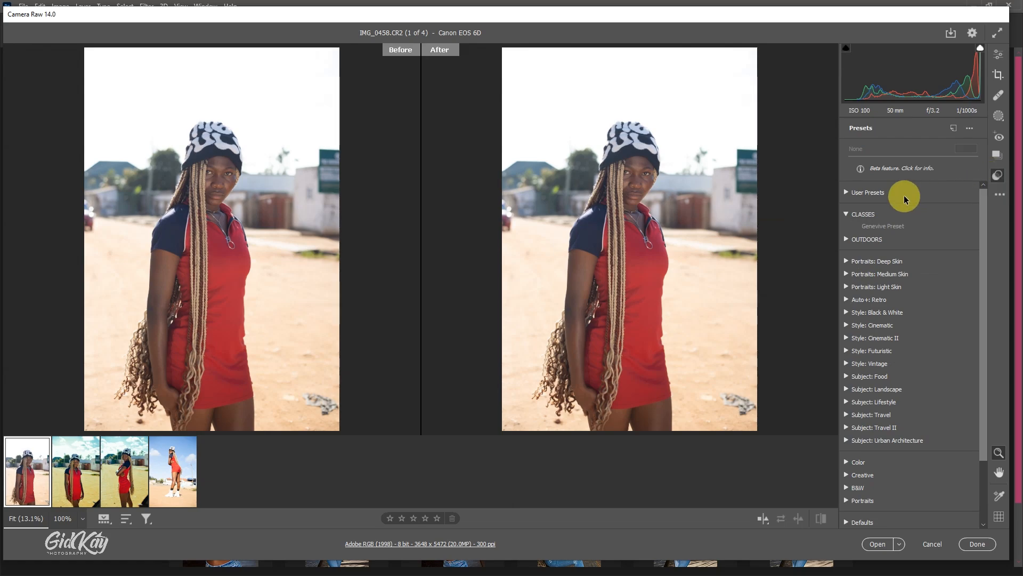
{"action": "left_click", "coordinate": [847, 193]}
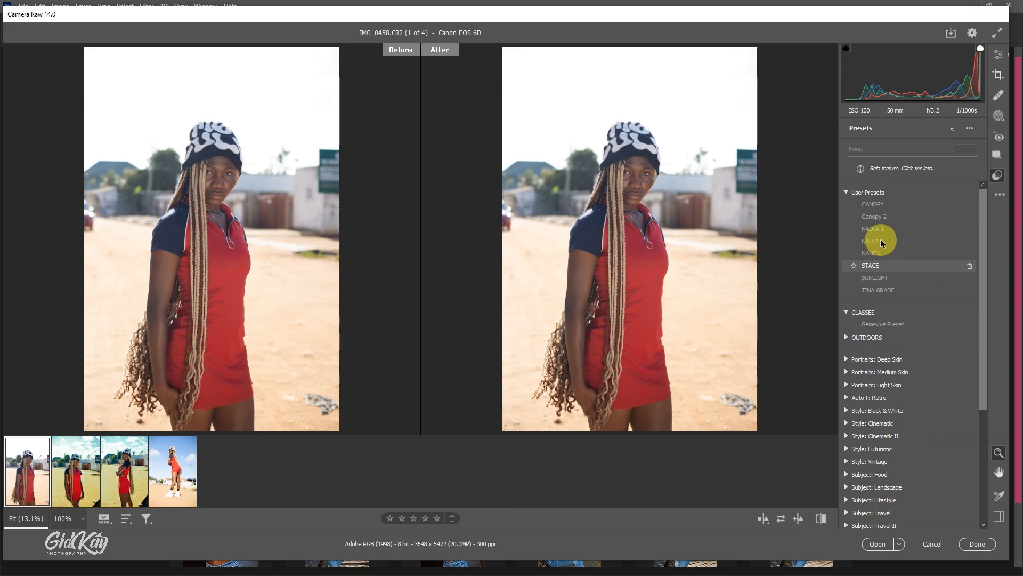
{"action": "mouse_move", "coordinate": [881, 240]}
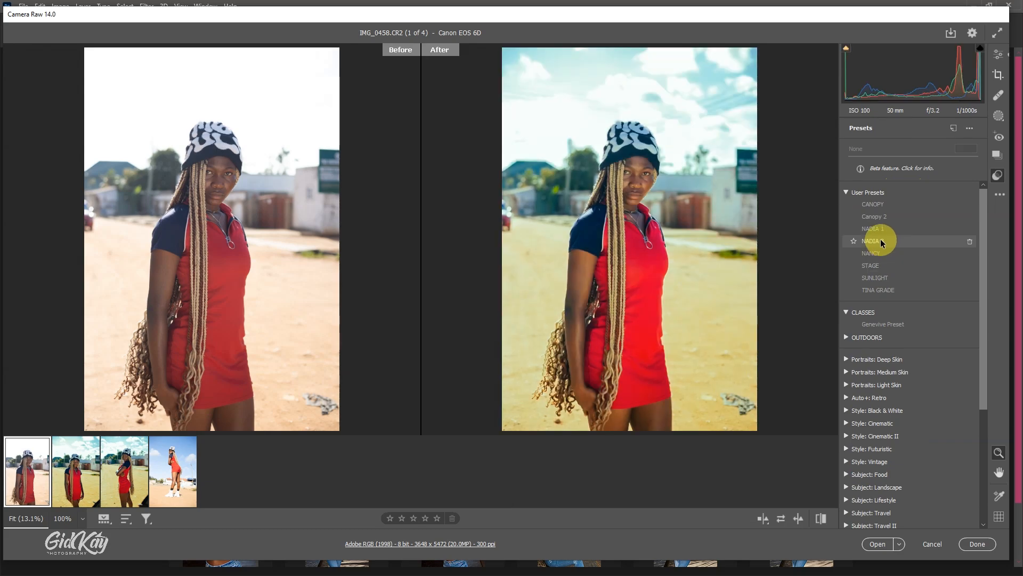
{"action": "left_click", "coordinate": [880, 241]}
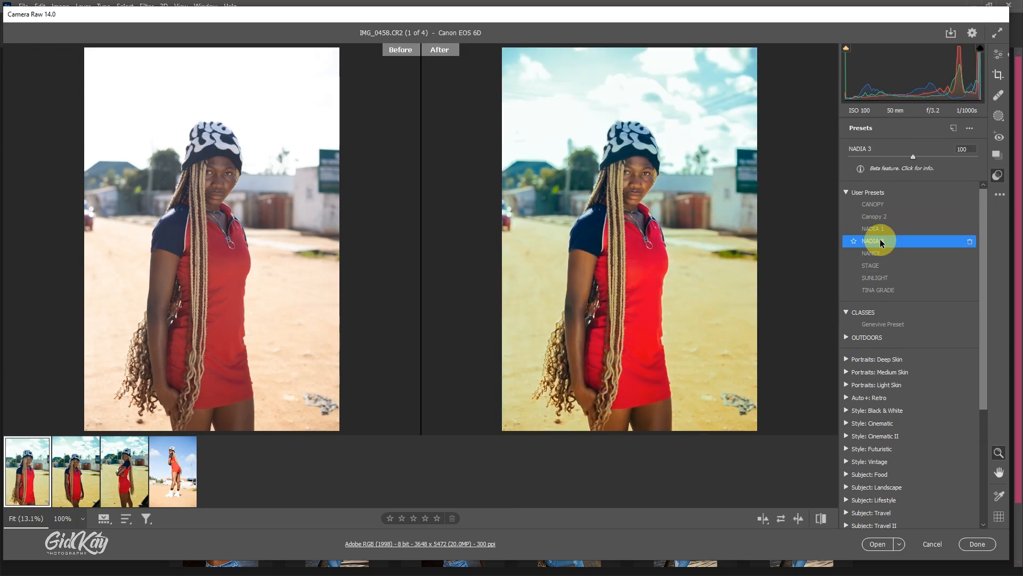
{"action": "left_click", "coordinate": [643, 181]}
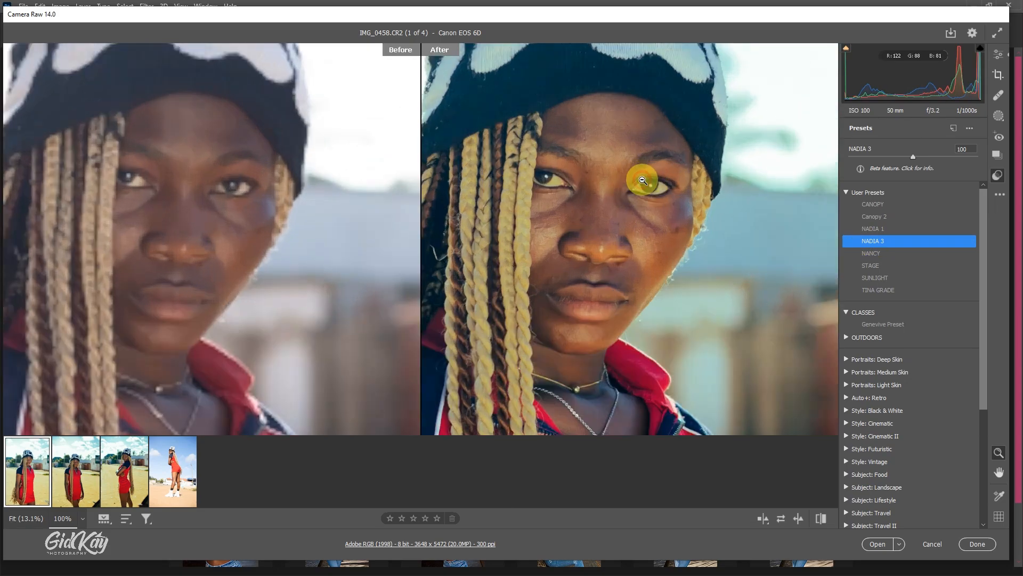
{"action": "key", "text": "space"}
{"action": "left_click_drag", "start_coordinate": [628, 235], "coordinate": [669, 232]}
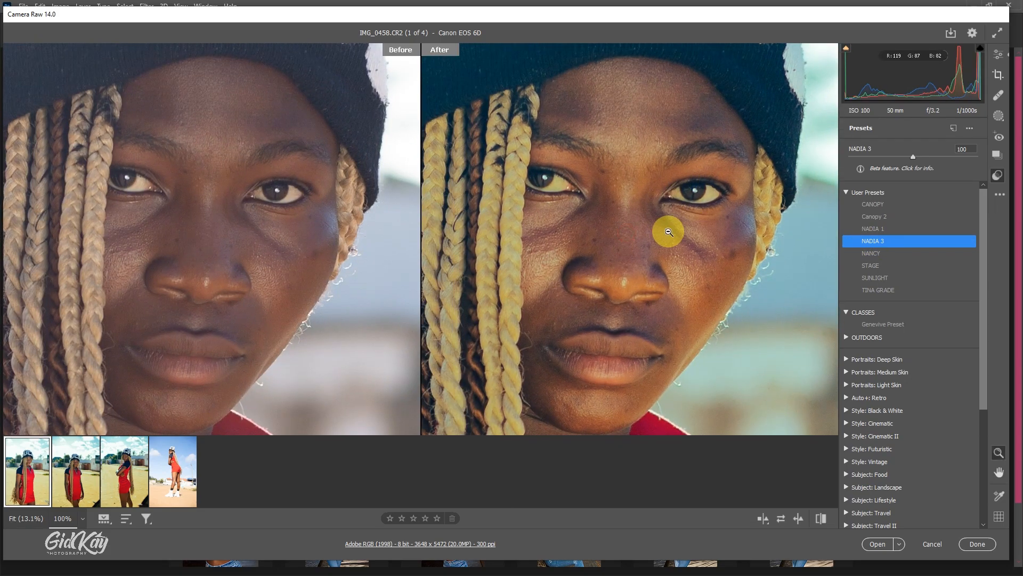
{"action": "left_click", "coordinate": [669, 232]}
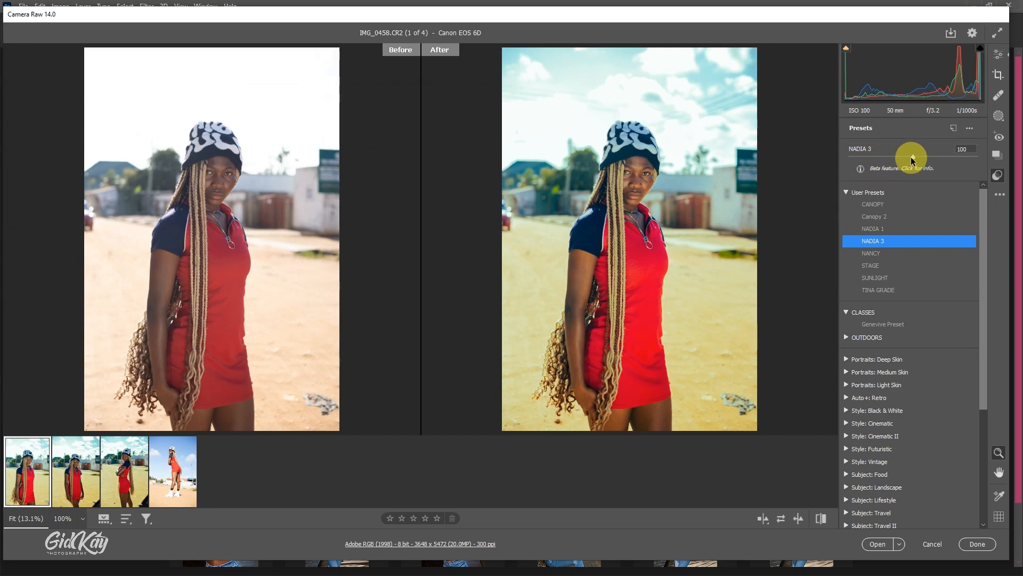
- Try the NADIA 3 preset at an amount of 200, and set the amount back to 100
{"action": "left_click_drag", "start_coordinate": [914, 156], "coordinate": [995, 164]}
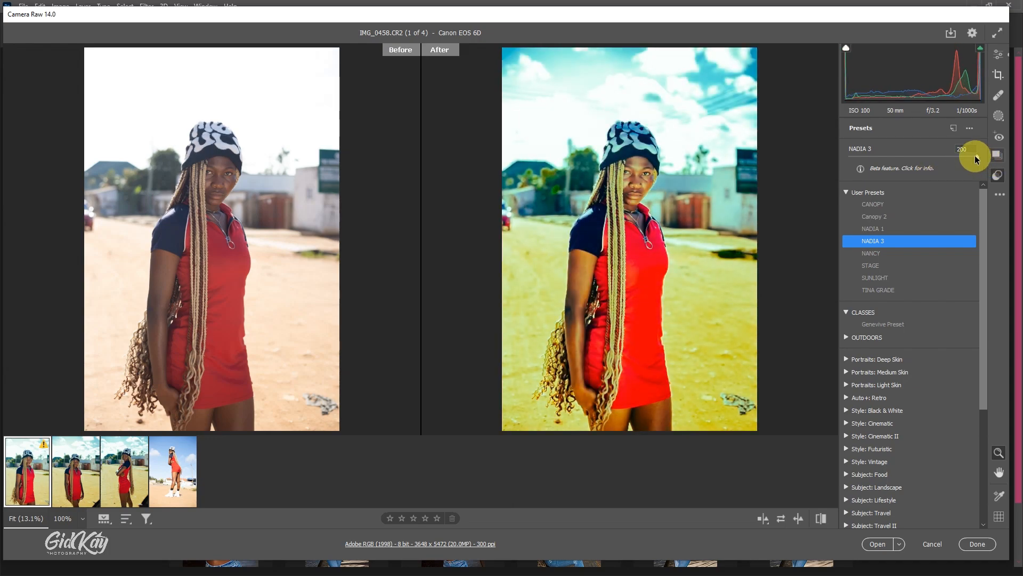
{"action": "left_click", "coordinate": [949, 152]}
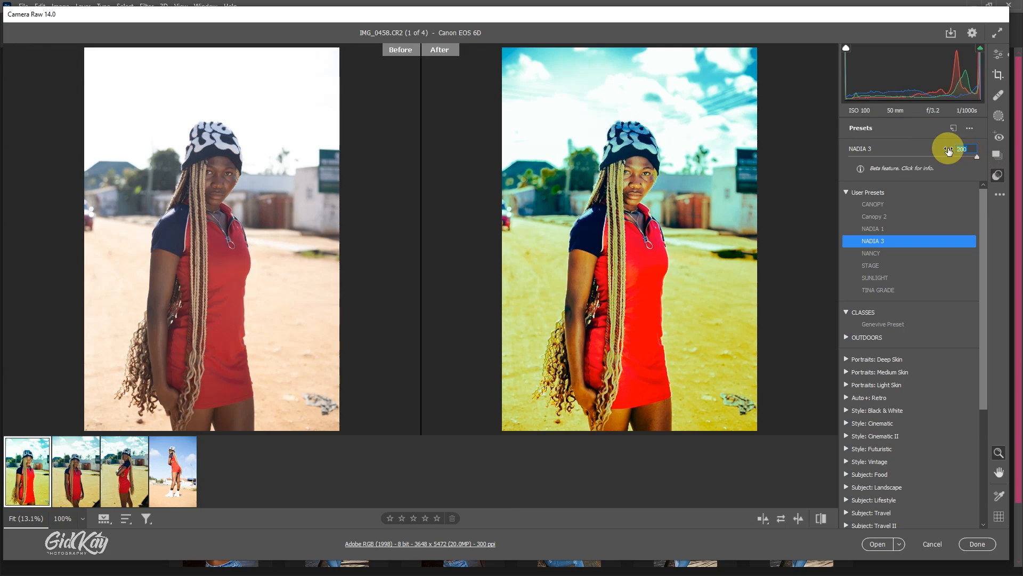
{"action": "type", "text": "100"}
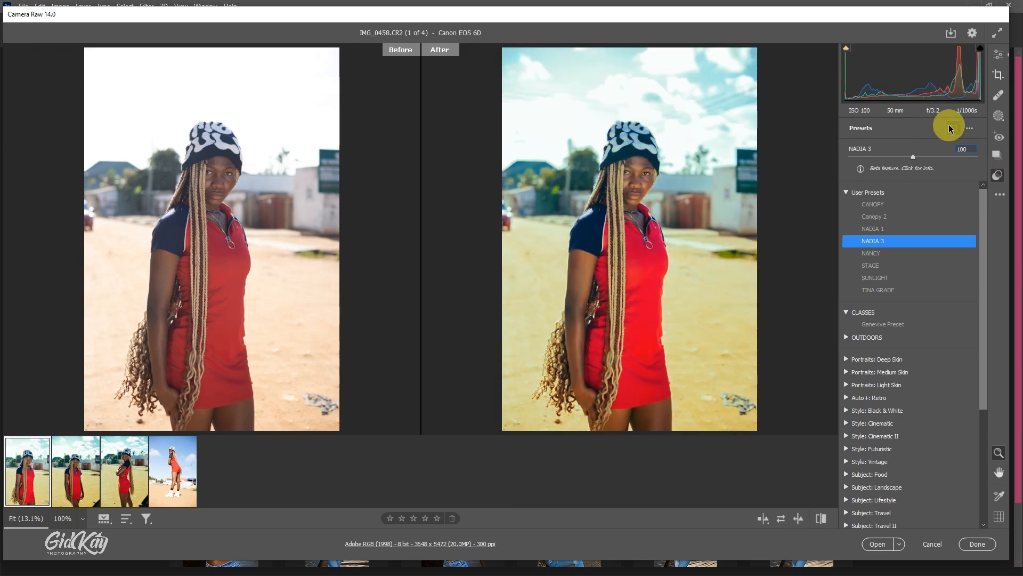
- Lower the exposure of IMG_0458.CR2 to +0.10 and its shadows to +15, and check the face up close
{"action": "left_click", "coordinate": [998, 54]}
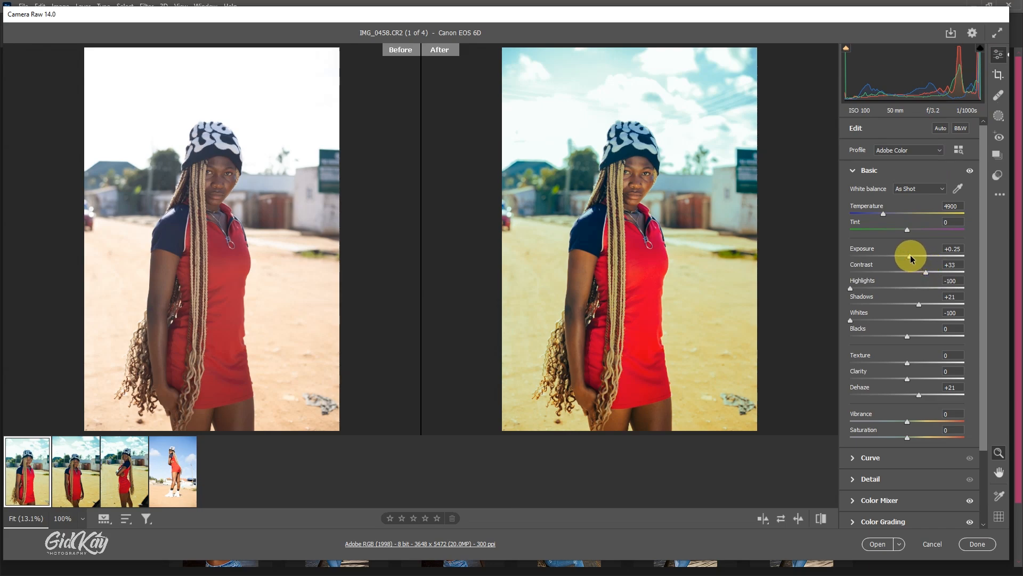
{"action": "left_click_drag", "start_coordinate": [912, 259], "coordinate": [910, 259]}
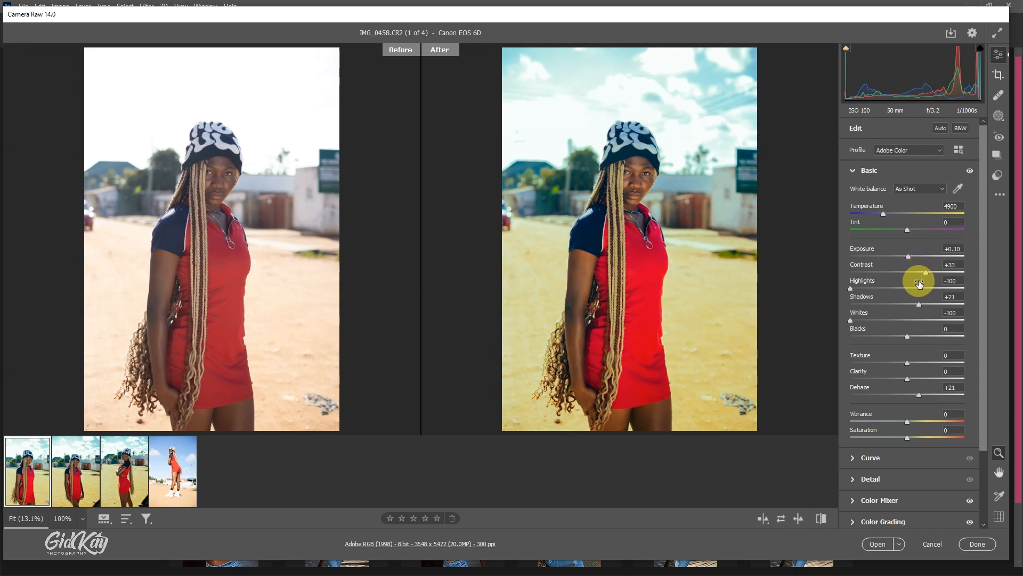
{"action": "left_click_drag", "start_coordinate": [921, 303], "coordinate": [916, 305]}
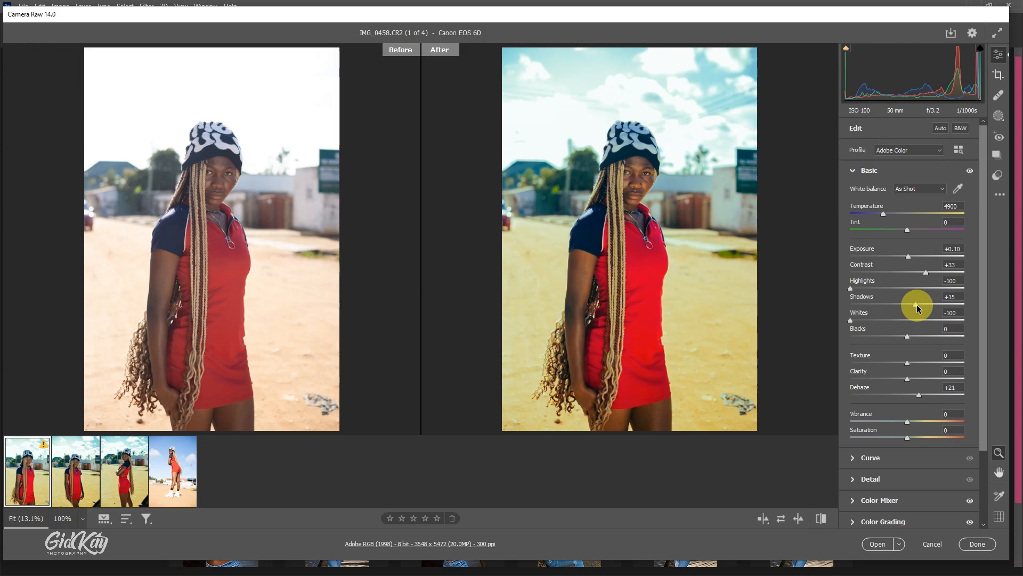
{"action": "left_click", "coordinate": [634, 181]}
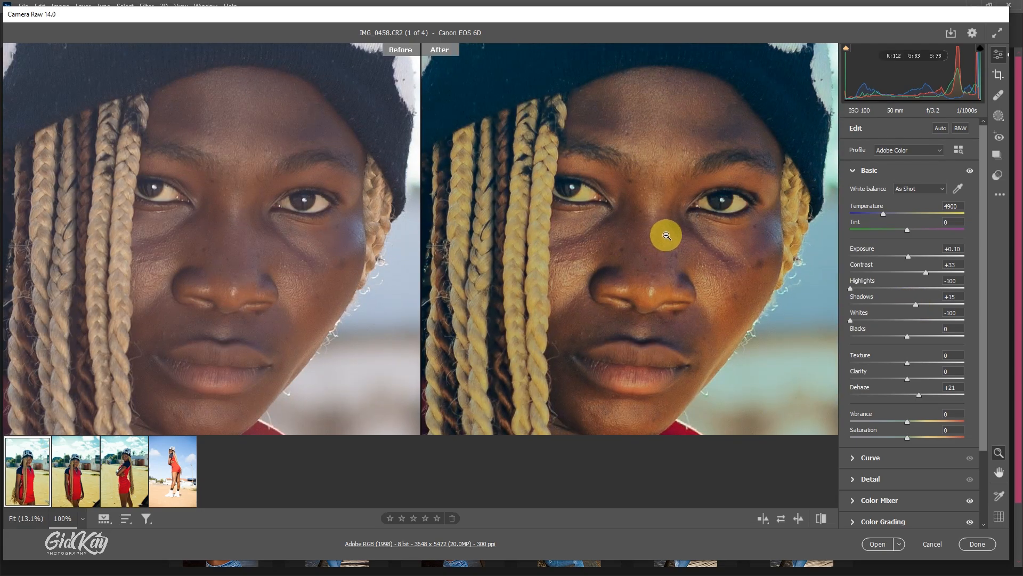
{"action": "left_click", "coordinate": [665, 234]}
{"action": "scroll", "coordinate": [638, 217], "scroll_direction": "up", "scroll_amount": 2}
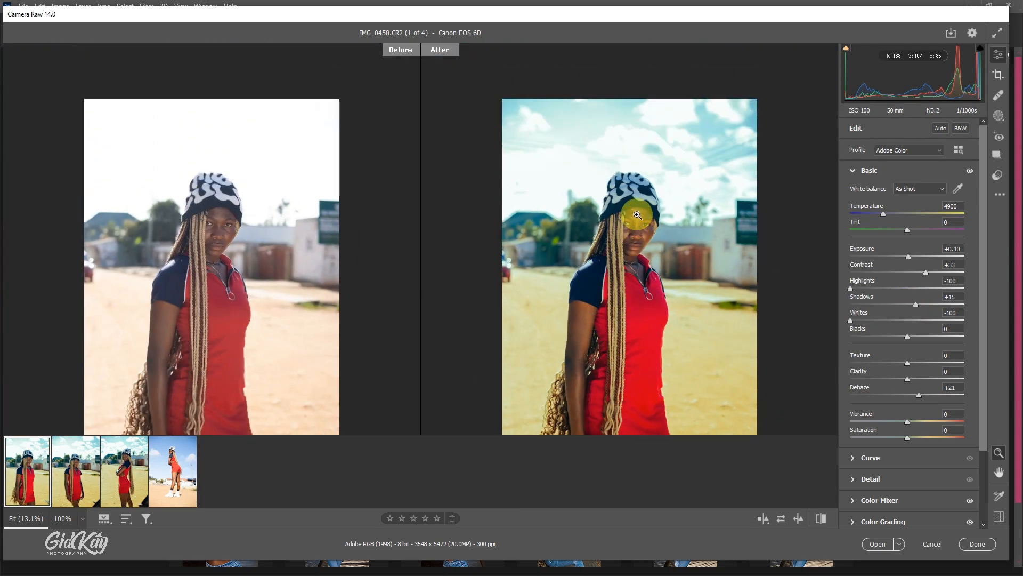
{"action": "scroll", "coordinate": [638, 213], "scroll_direction": "down", "scroll_amount": 3}
{"action": "scroll", "coordinate": [639, 214], "scroll_direction": "up", "scroll_amount": 1}
{"action": "scroll", "coordinate": [638, 217], "scroll_direction": "down", "scroll_amount": 2}
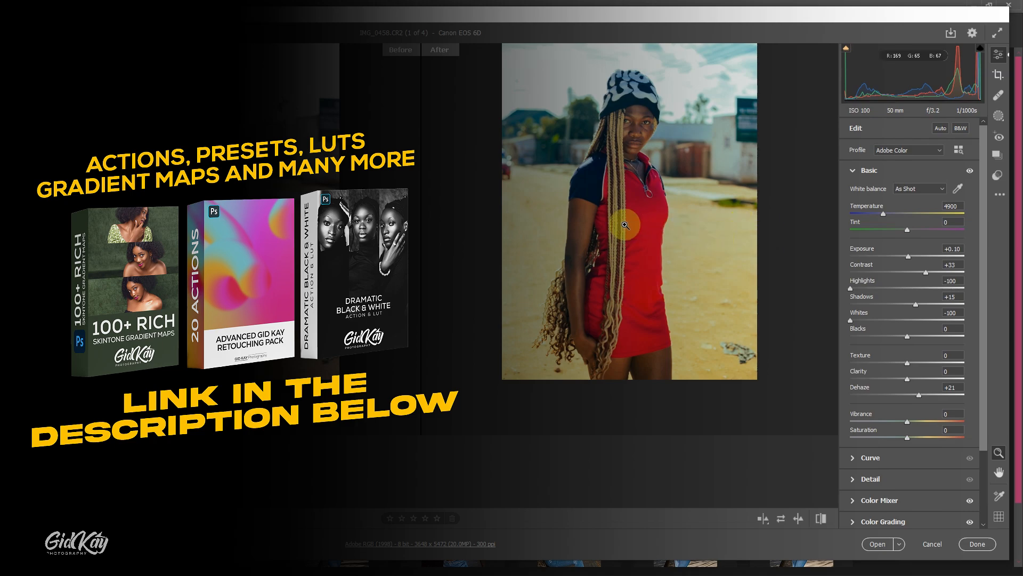
{"action": "scroll", "coordinate": [625, 224], "scroll_direction": "up", "scroll_amount": 1}
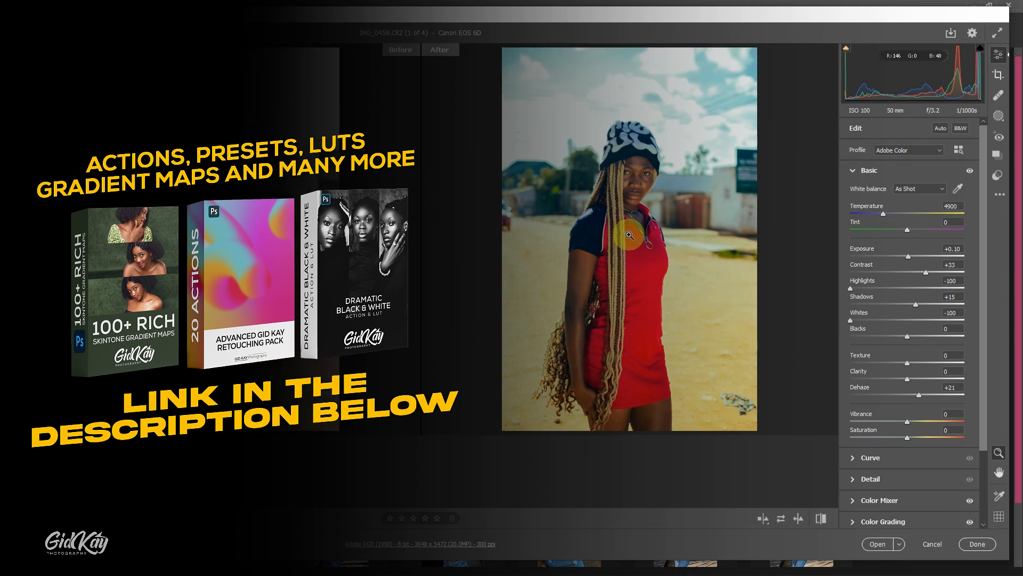